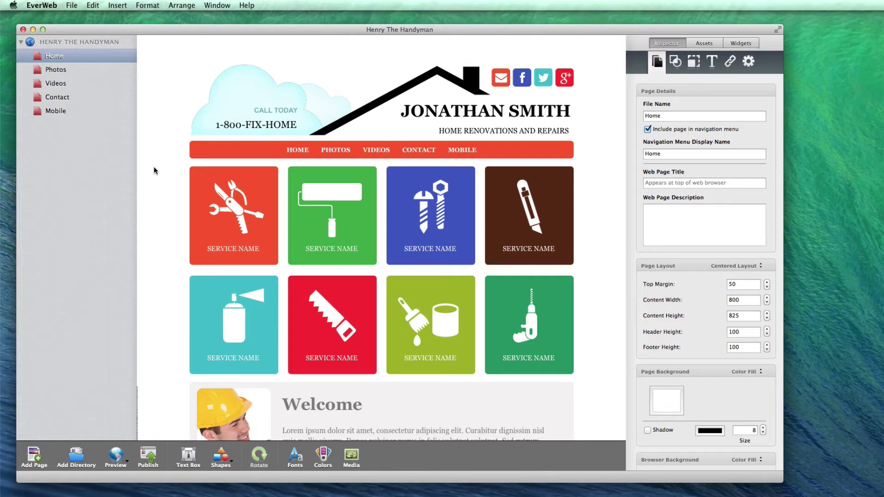
- Duplicate the Home page and turn the Home 1 copy into a directory
right_click(65, 57)
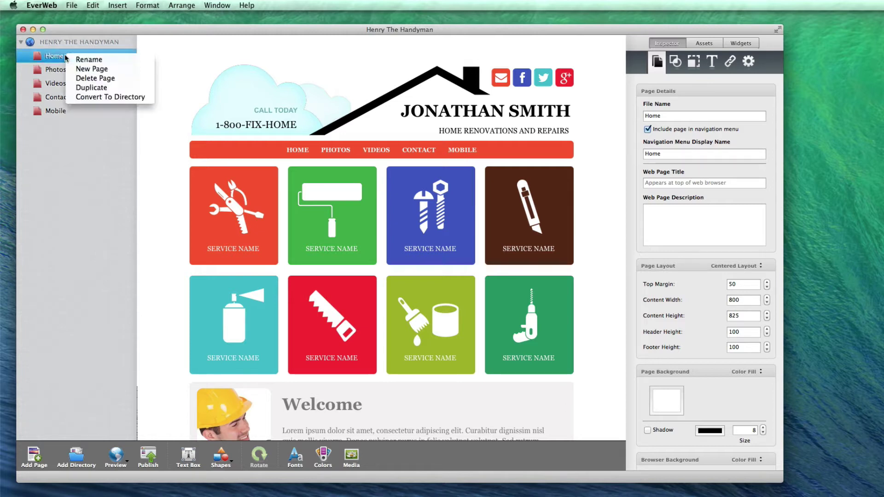
click(83, 87)
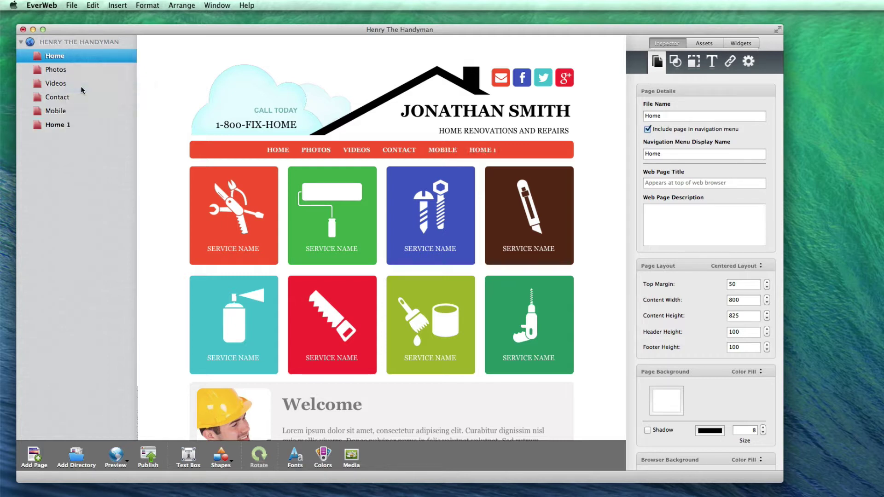
click(76, 125)
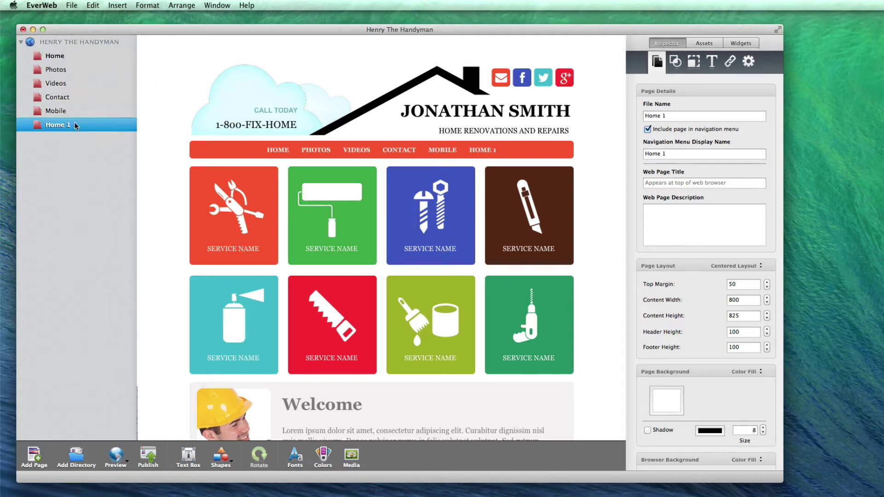
right_click(77, 125)
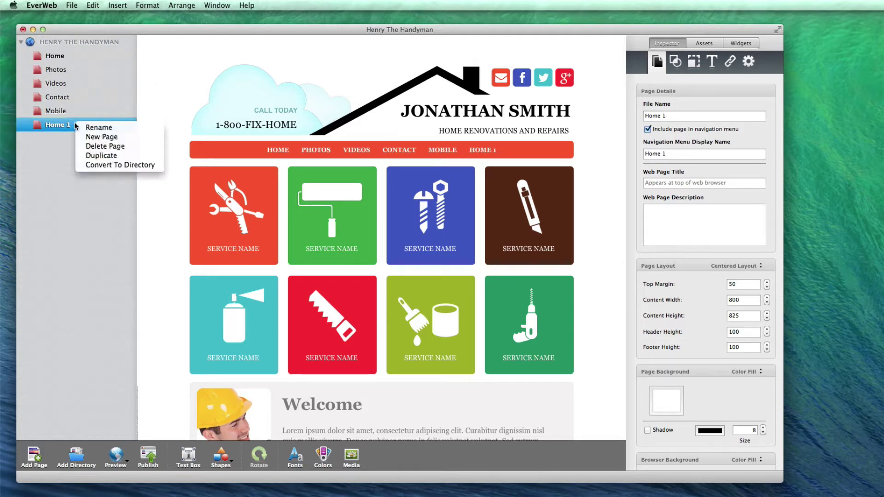
click(125, 165)
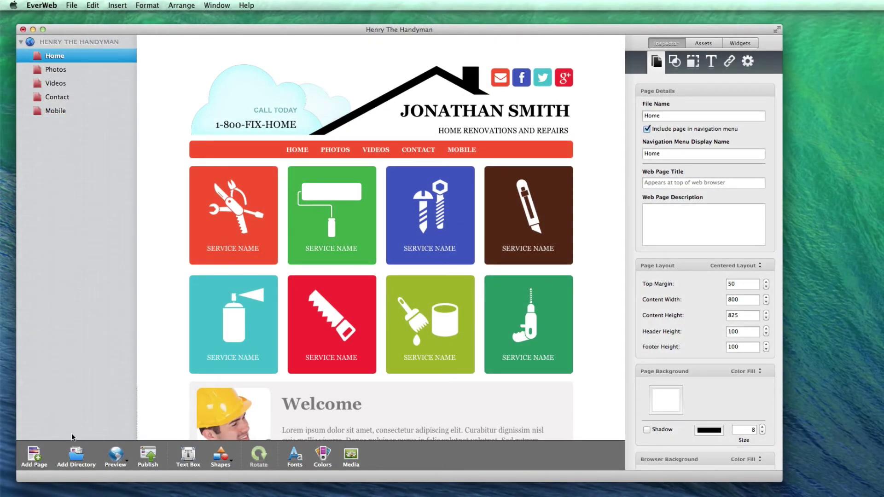
- Add a new directory from the Blank template named Blog for both file and navigation name
click(73, 450)
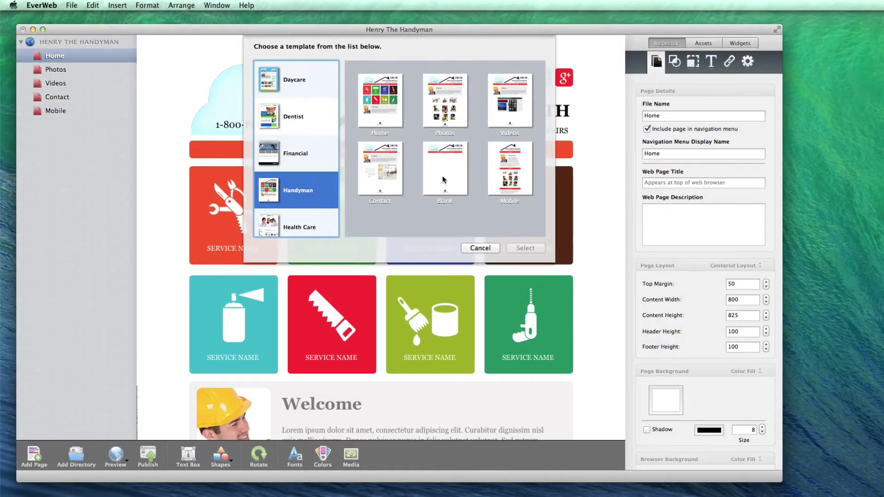
click(442, 180)
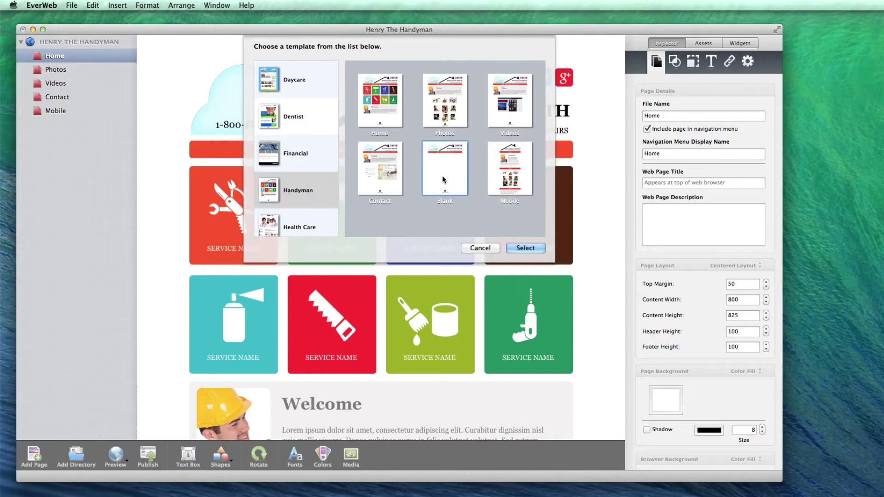
click(523, 248)
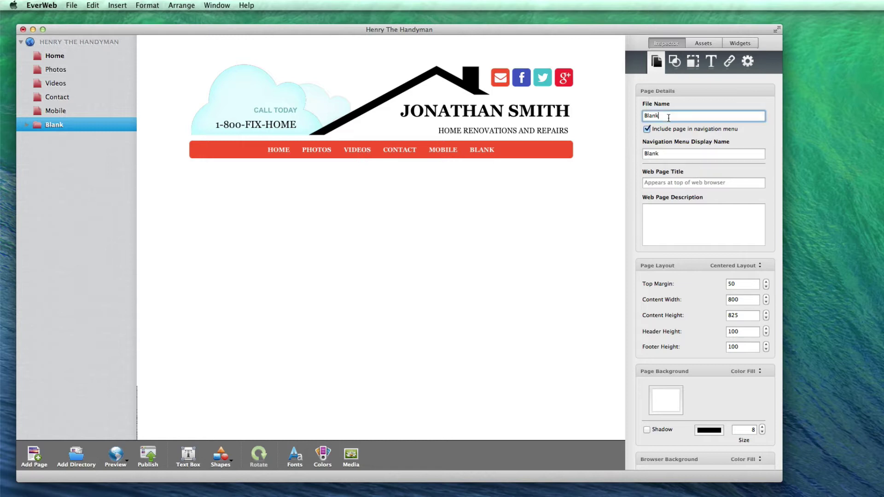
double_click(669, 118)
text(Blog)
key(Tab)
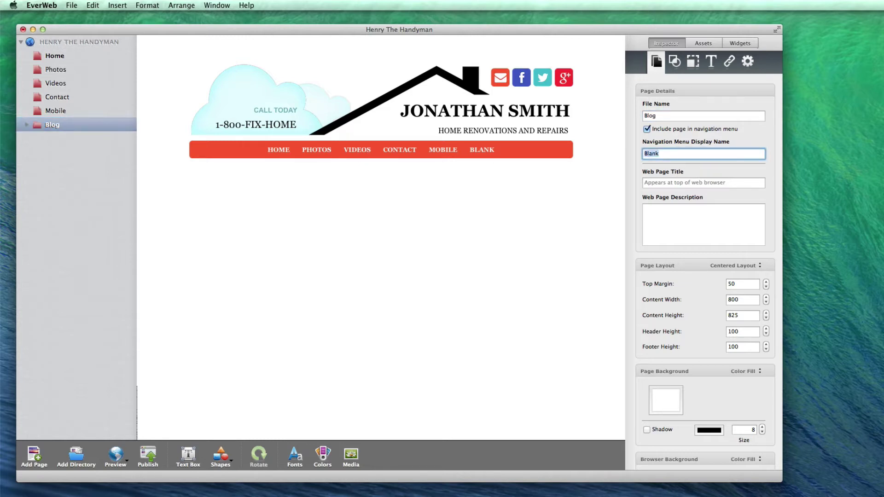
text(Blog)
key(Tab)
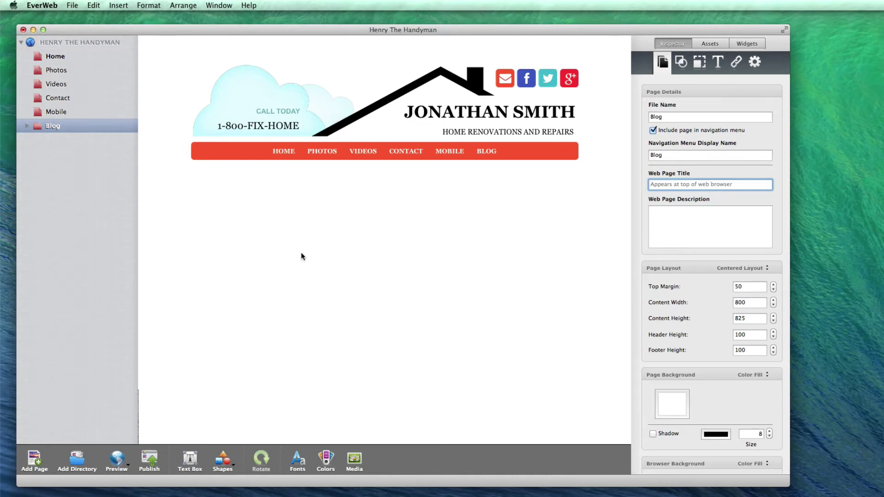
- Add a Blank-template page nested inside the Blog directory
click(33, 458)
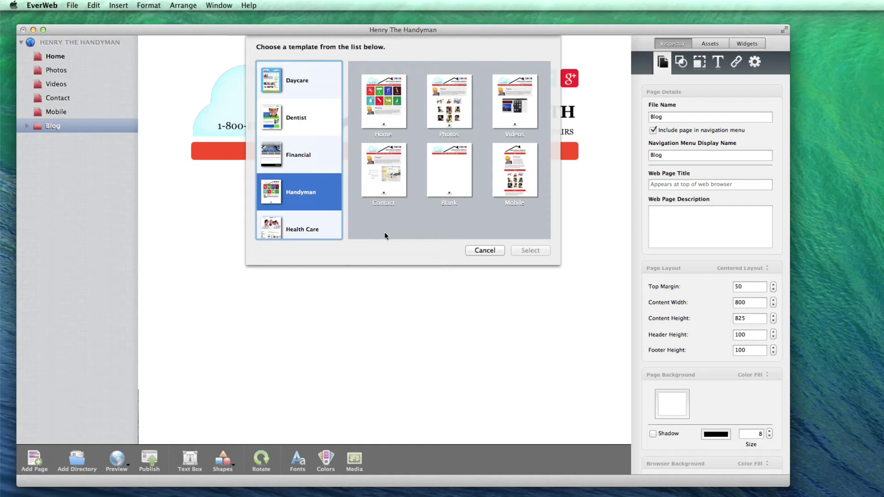
click(436, 194)
click(530, 249)
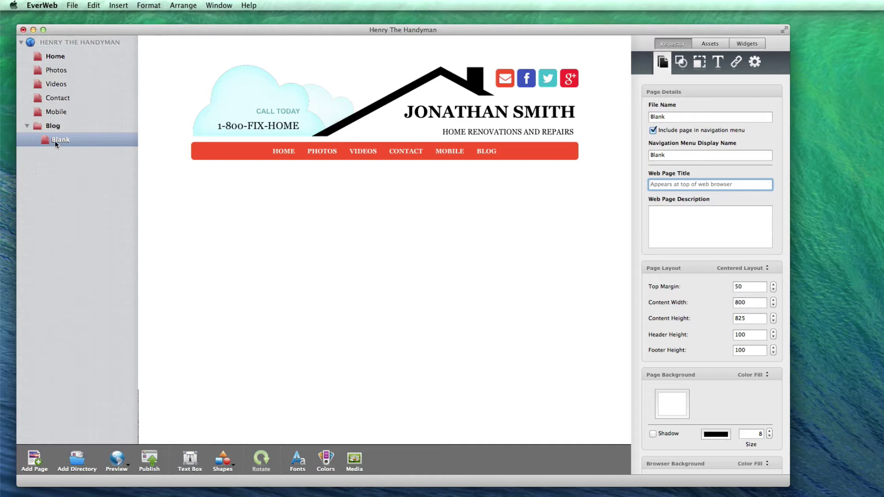
drag(55, 140, 23, 143)
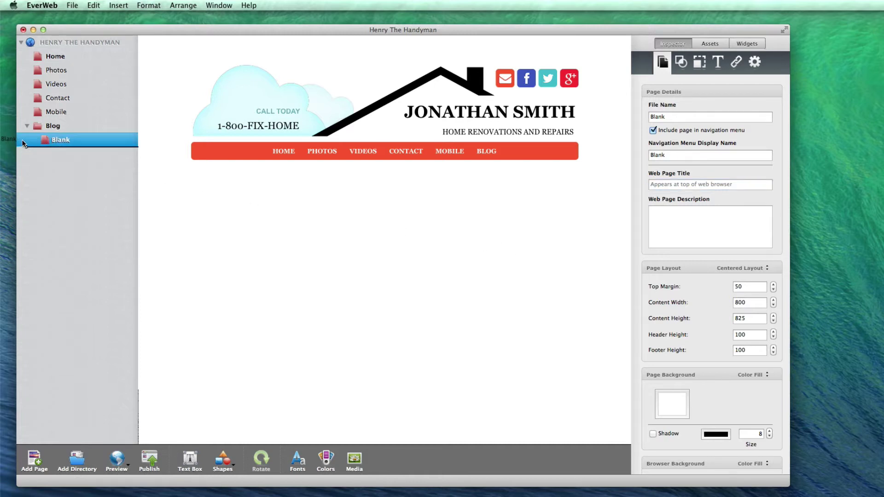
drag(23, 142, 63, 141)
- Name the post page November 5 2013 and exclude it from the navigation menu
double_click(678, 116)
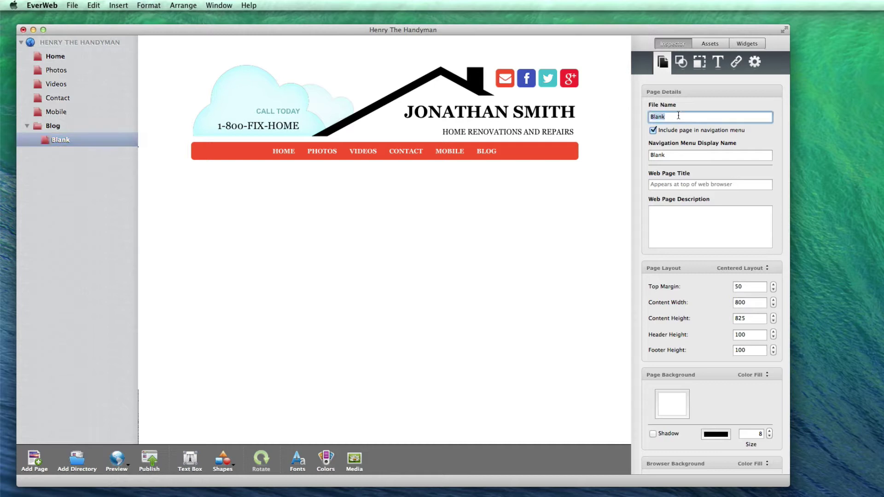
text(November 5 2013)
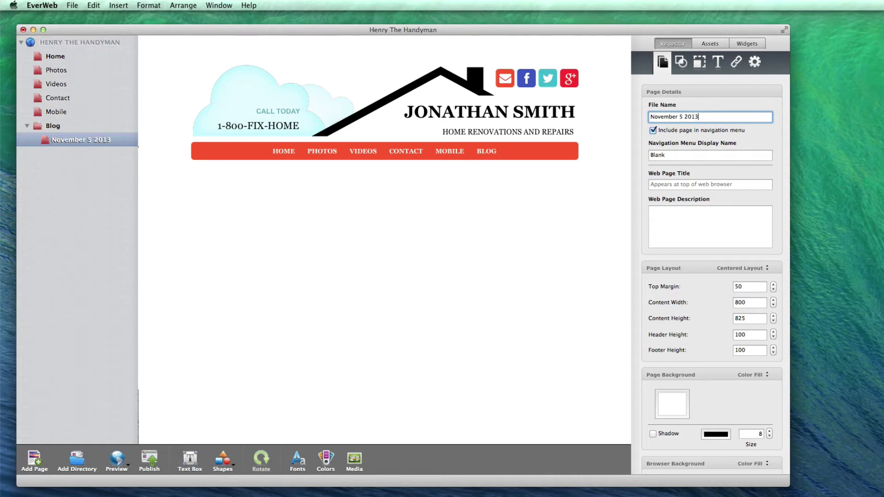
click(654, 129)
- Add the How to hammer a nail title text box and place it below the navigation bar
click(190, 460)
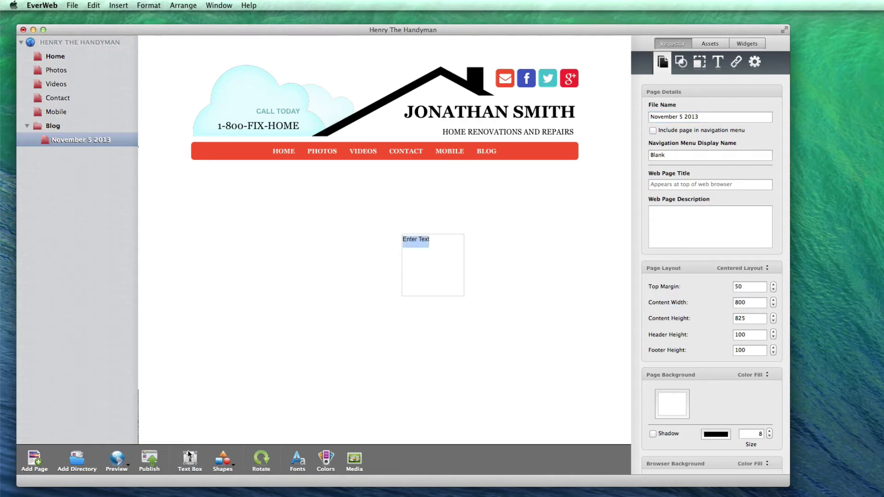
text(How to hammer a nail)
drag(418, 270, 228, 214)
drag(274, 238, 312, 192)
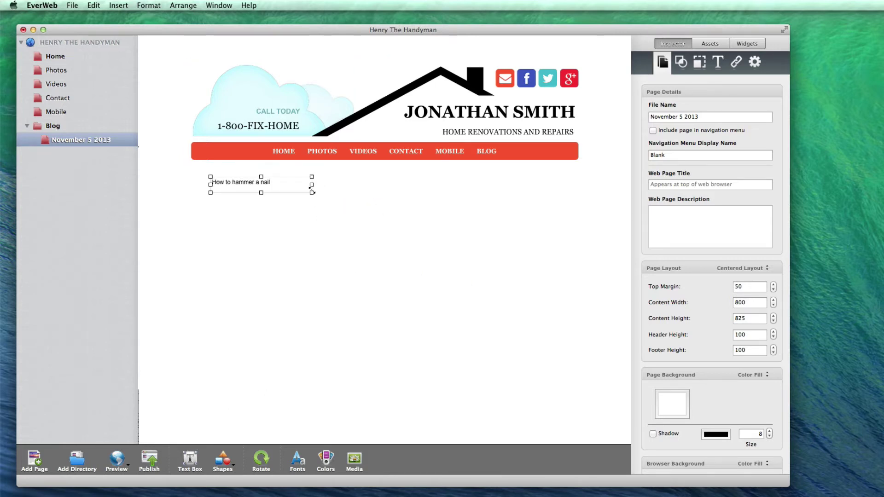
- Add the dated byline under the title, then a text box for the post body
click(195, 450)
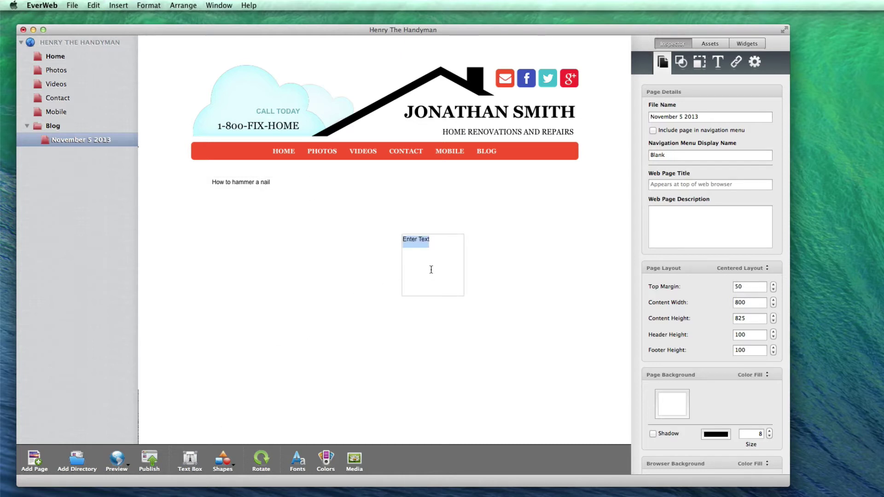
text(Nov )
text(5 2013 By Jeremy)
key(Escape)
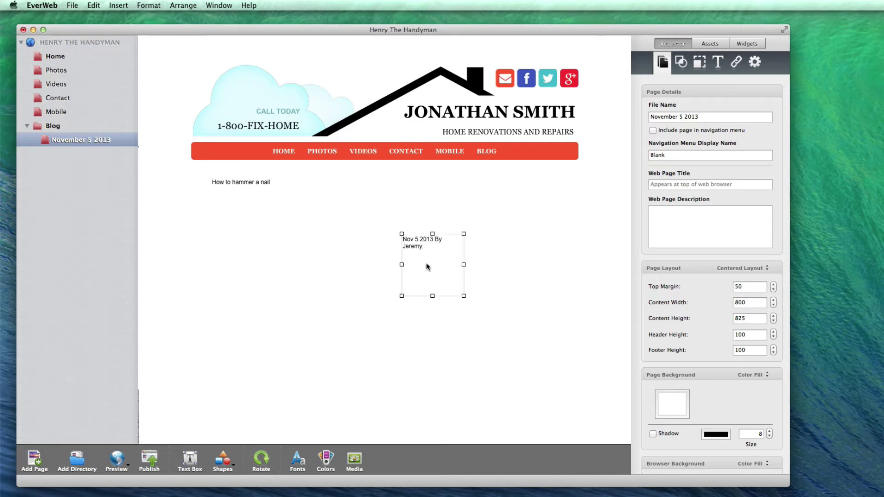
drag(420, 266, 230, 232)
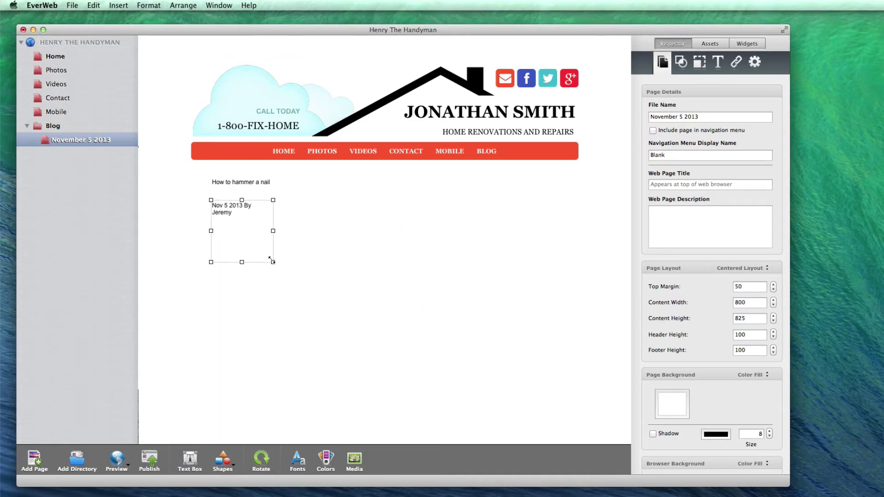
drag(273, 262, 292, 216)
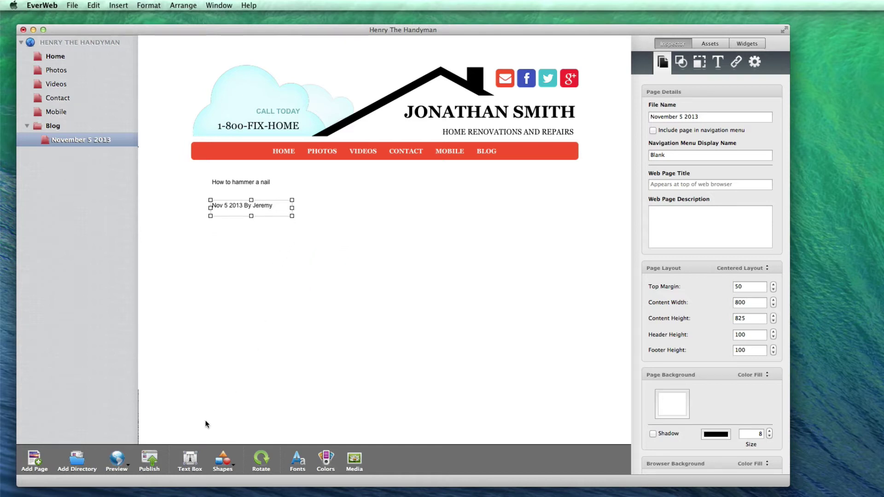
click(191, 459)
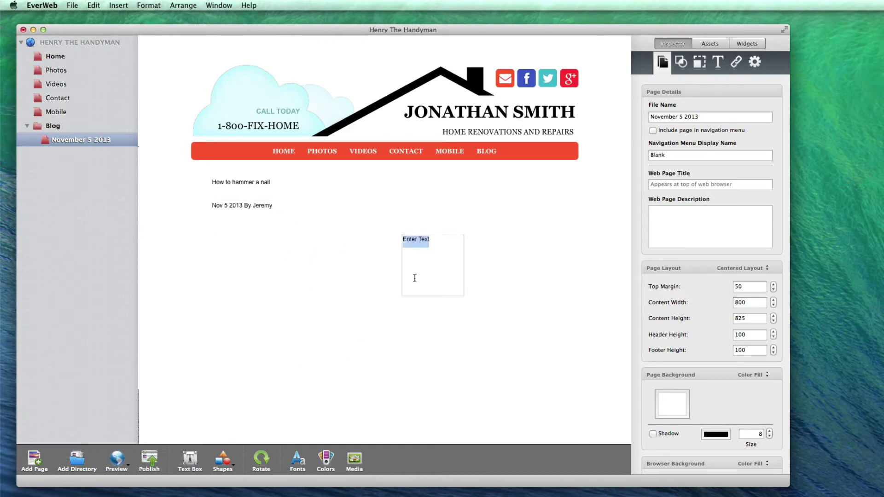
text(Here is the correct way to hammer any nail. Lorem ipsum dolor sit amet, consectetur adipiscing elit.)
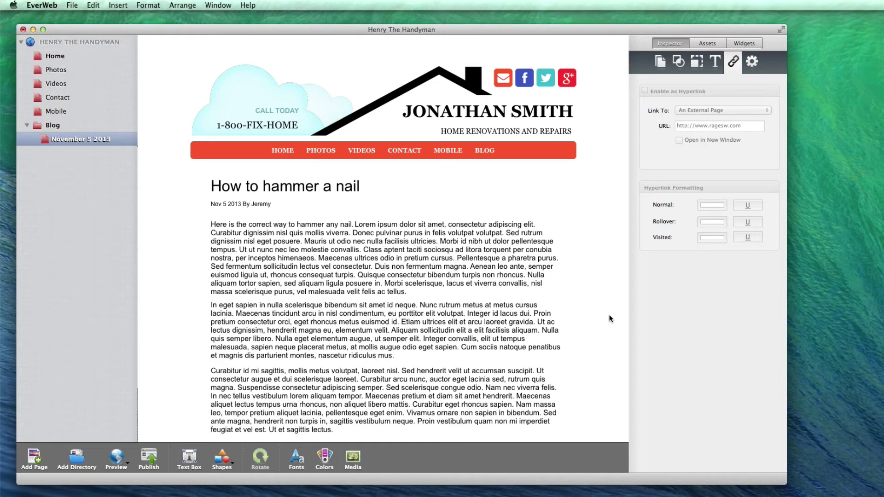
- Copy the How to hammer a nail title box onto the Blog page
click(276, 186)
right_click(275, 186)
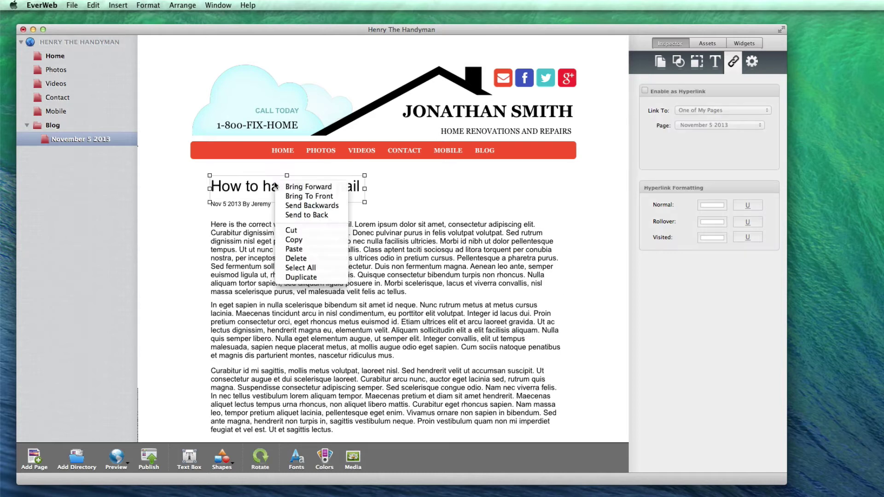
click(326, 241)
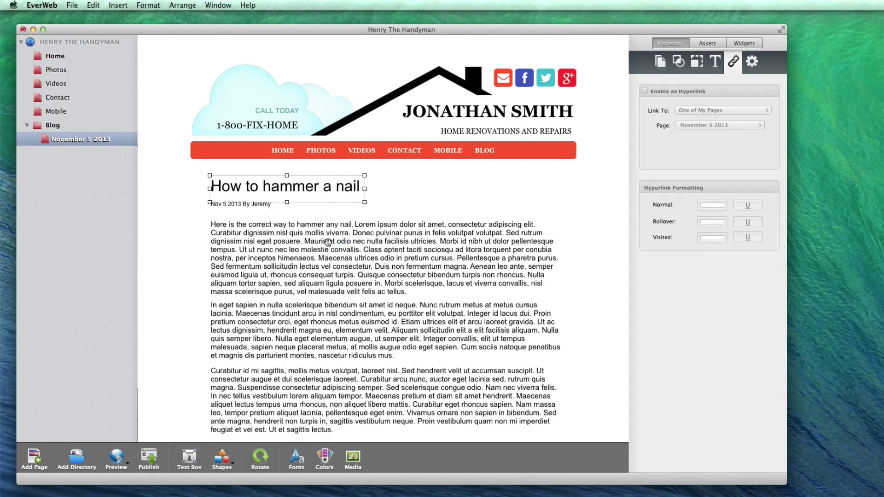
click(83, 127)
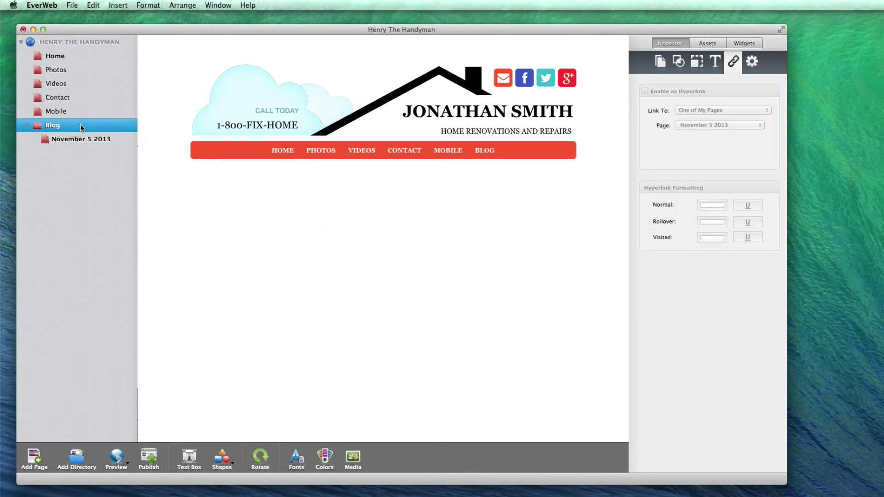
right_click(247, 187)
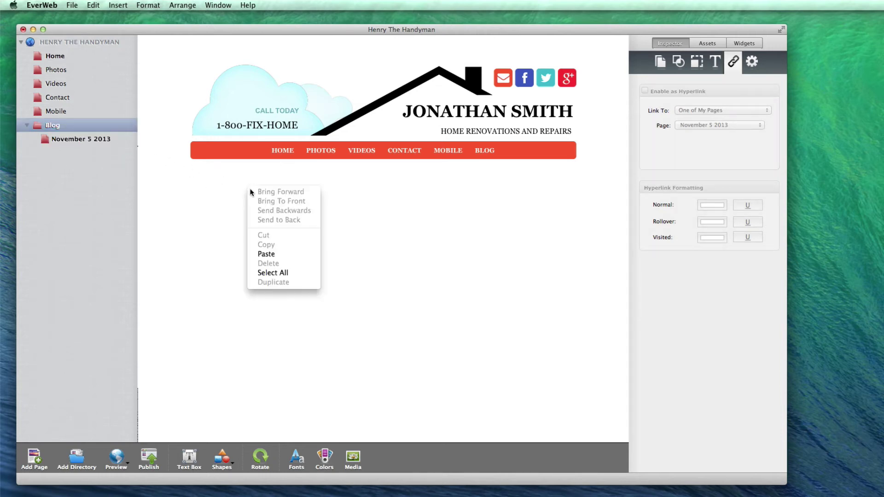
click(291, 255)
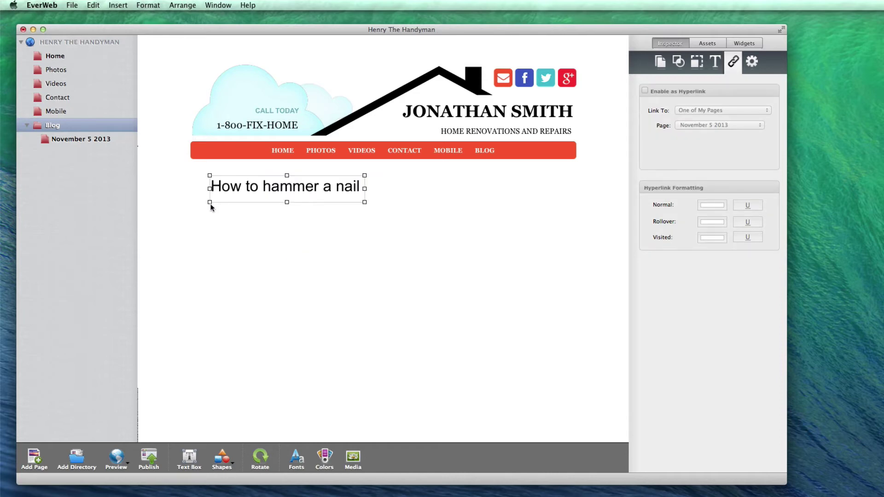
- Copy the first paragraph of the November 5 2013 post
click(109, 140)
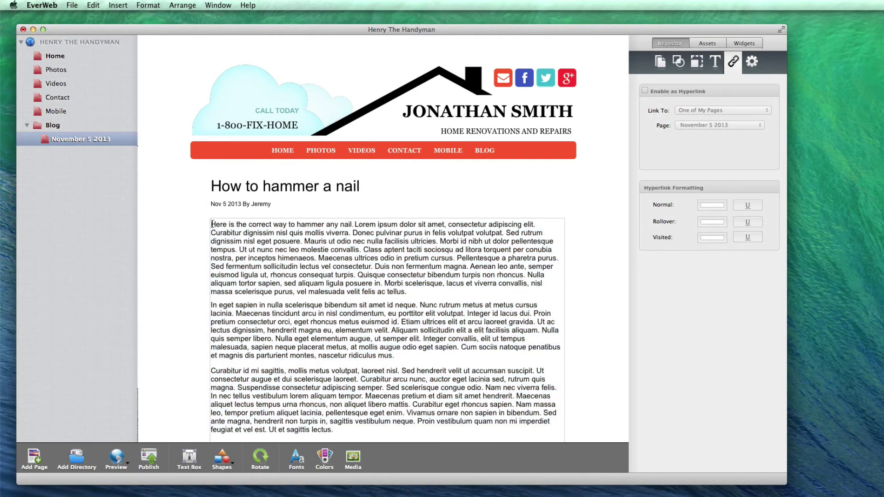
drag(212, 224, 362, 248)
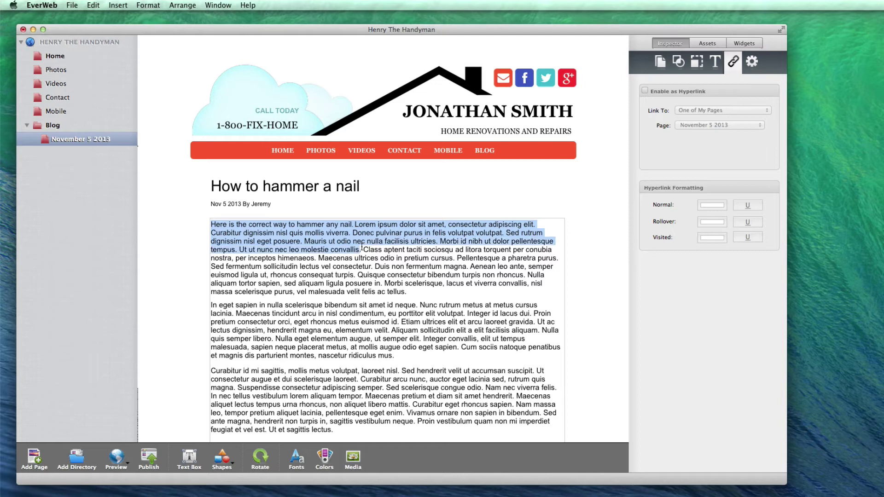
right_click(351, 236)
click(395, 274)
click(106, 128)
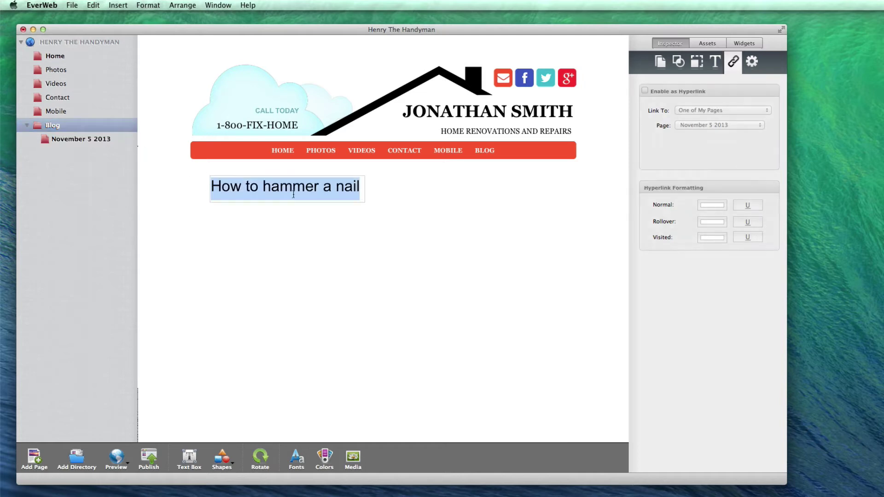
- Paste the paragraph below the title on Blog and add a Read More line, selecting it
key(Return)
key(Return)
right_click(328, 225)
click(356, 247)
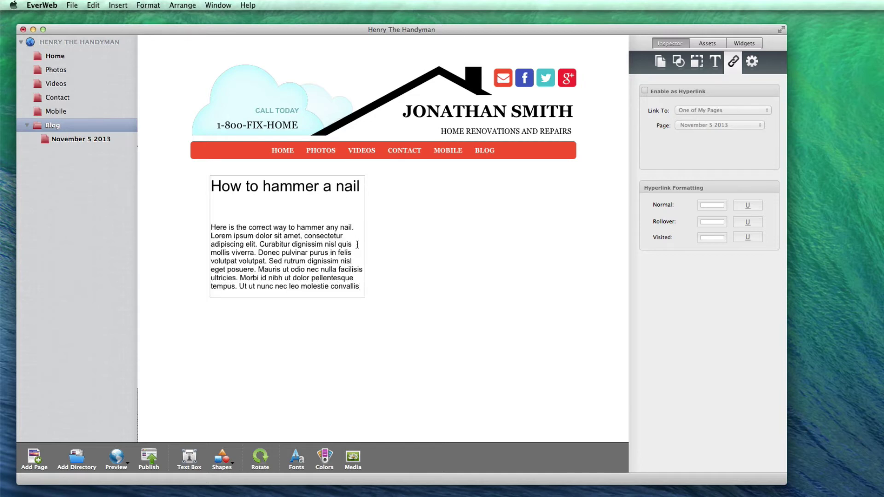
key(Return)
text(Read More)
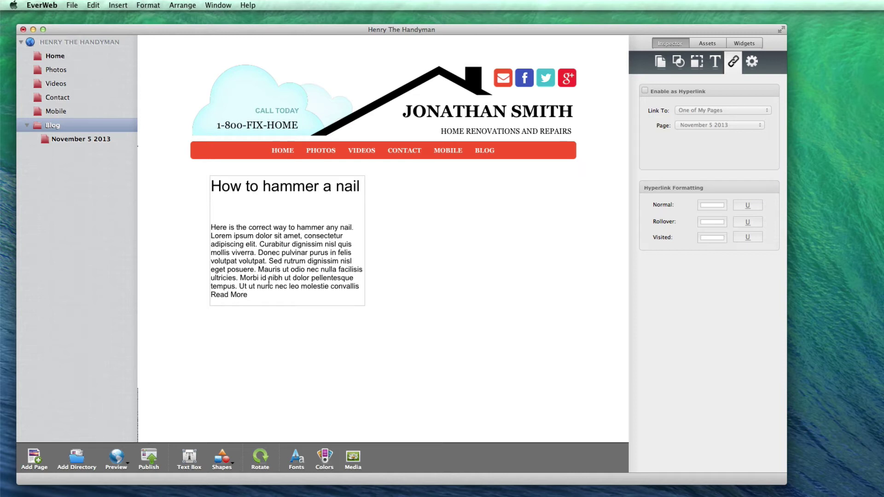
drag(250, 295, 212, 295)
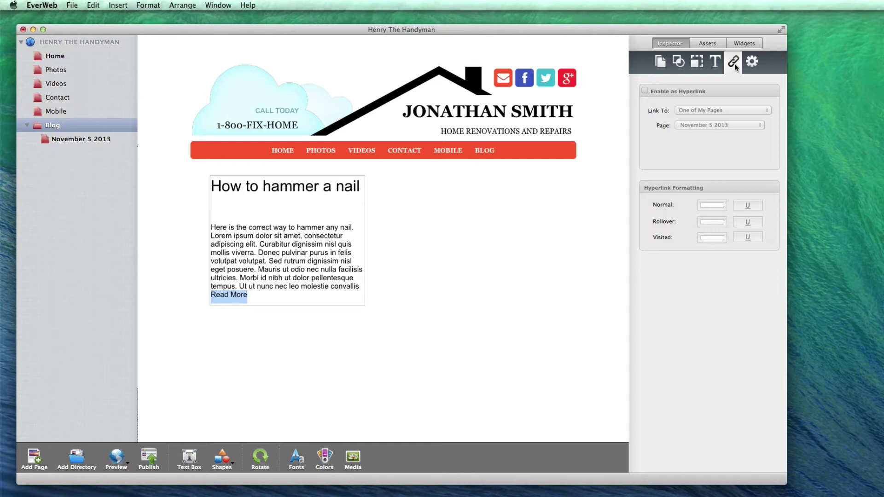
- Make Read More a hyperlink to the November 5 2013 page
click(644, 91)
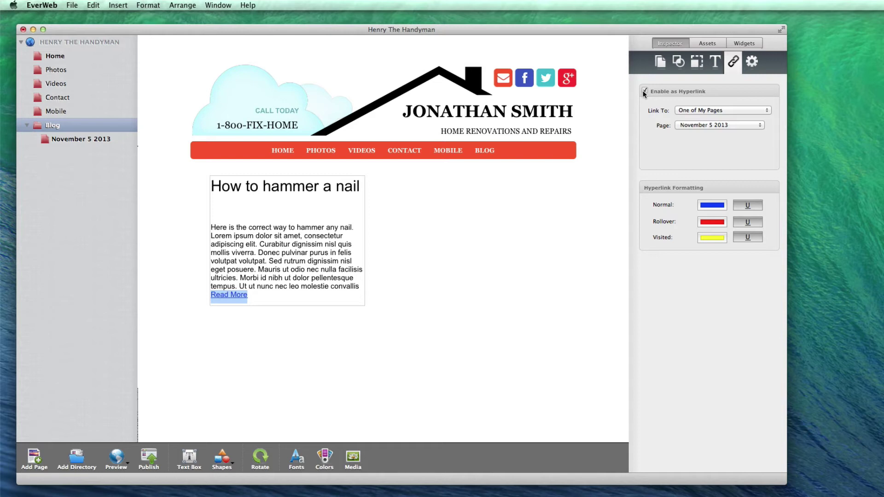
click(735, 125)
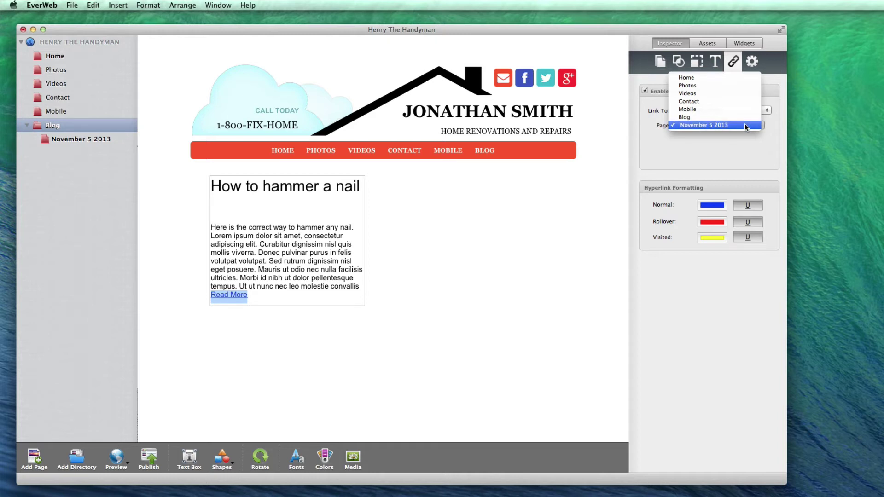
click(746, 127)
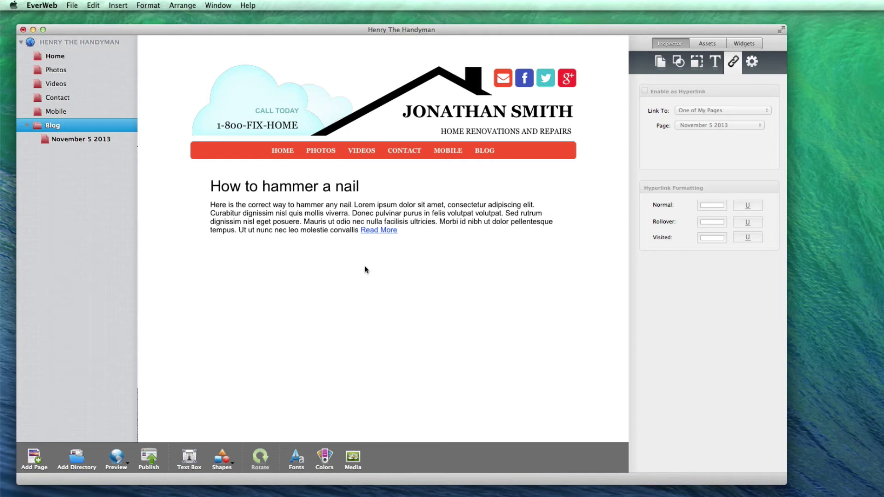
- Duplicate the November 5 2013 post page and show the copy's page settings
right_click(77, 139)
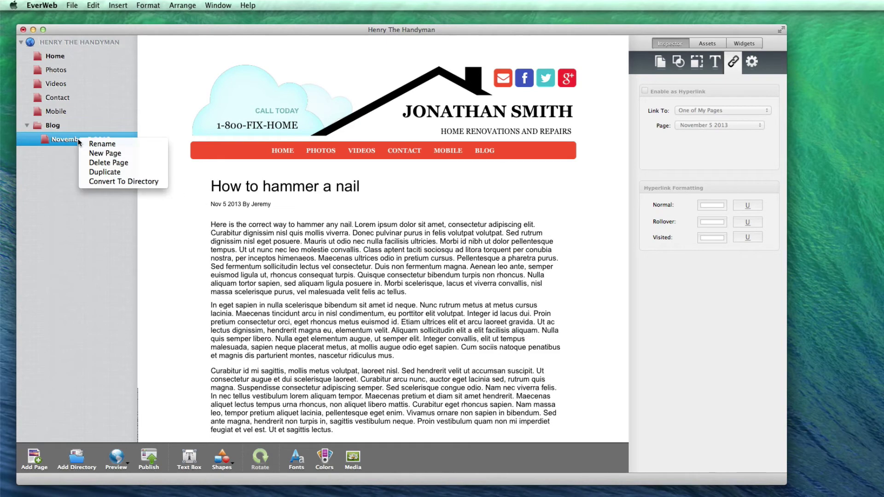
click(89, 171)
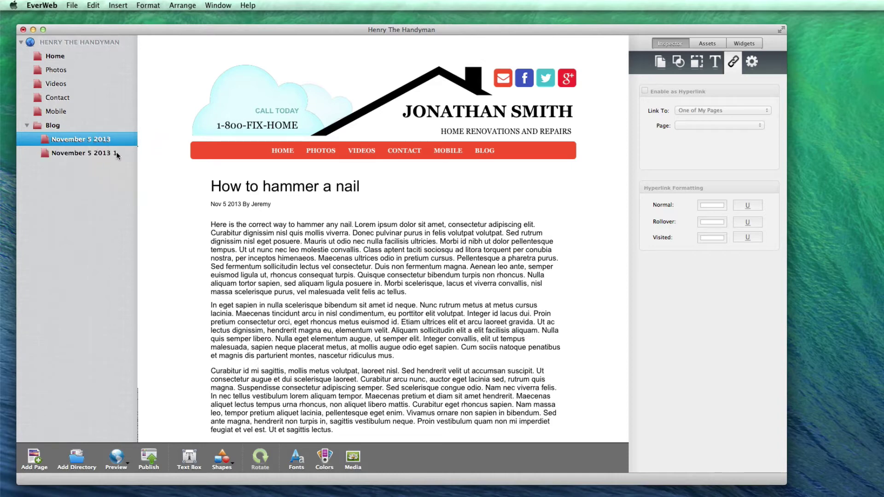
click(115, 154)
click(660, 62)
- Rename the copy's file and navigation names to November 10 2013
double_click(680, 116)
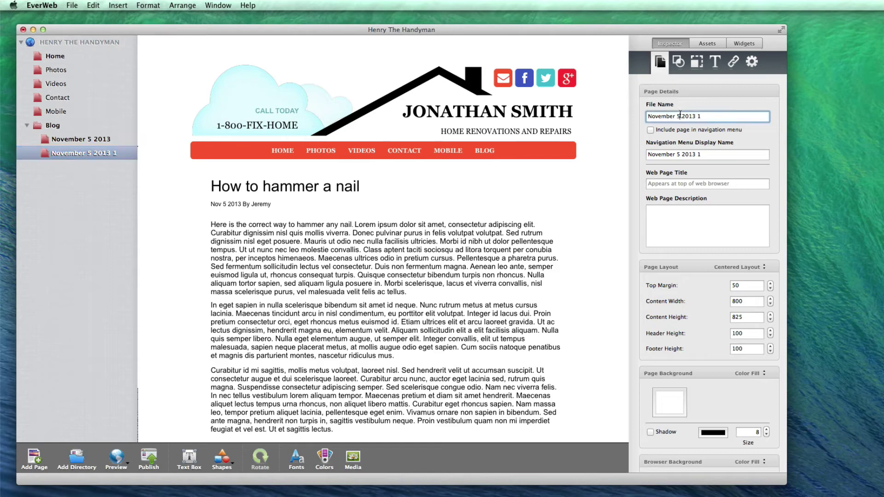
text(10)
key(BackSpace)
key(BackSpace)
click(703, 154)
key(BackSpace)
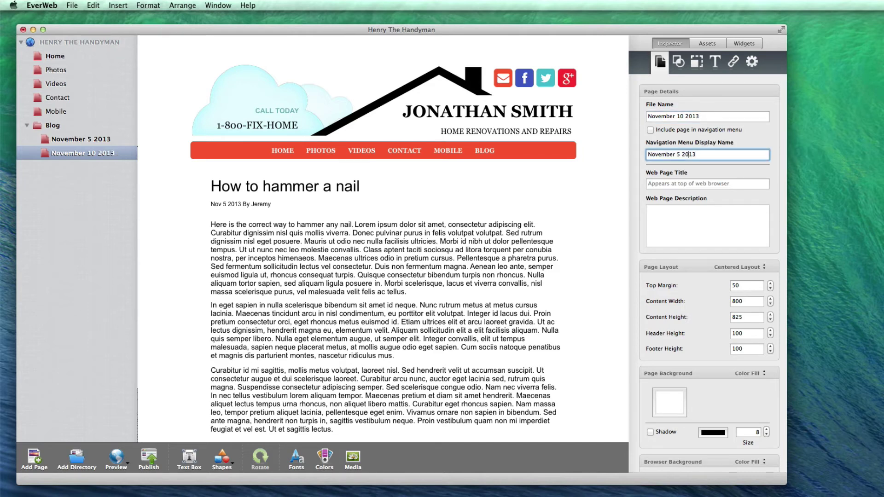
key(BackSpace)
text(10)
key(Tab)
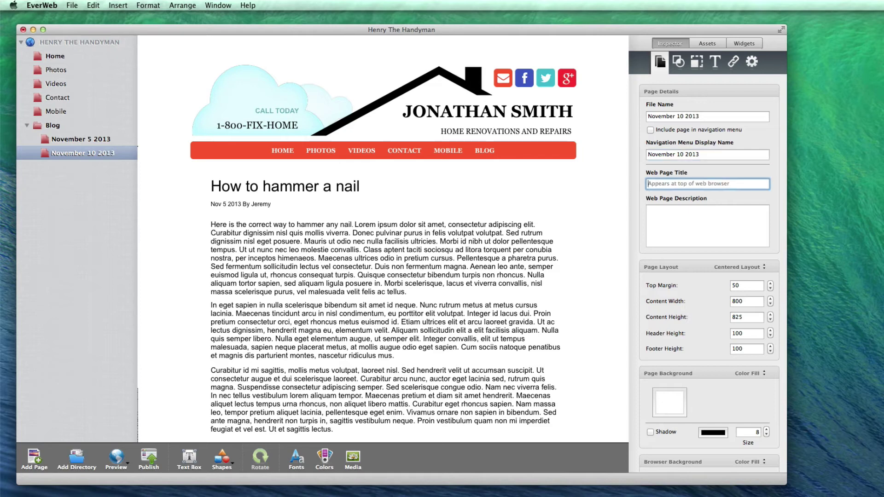
- Retitle the heading Kitchen Renovation Surprises and widen its box to one line
click(251, 188)
text(Kitchen Renovation Surprises)
drag(365, 198, 418, 195)
click(315, 195)
- Change the byline date to Nov 10 2013 and replace the body with the kitchen renovation text
double_click(246, 205)
click(228, 205)
key(BackSpace)
text(10)
double_click(244, 243)
key(ctrl+a)
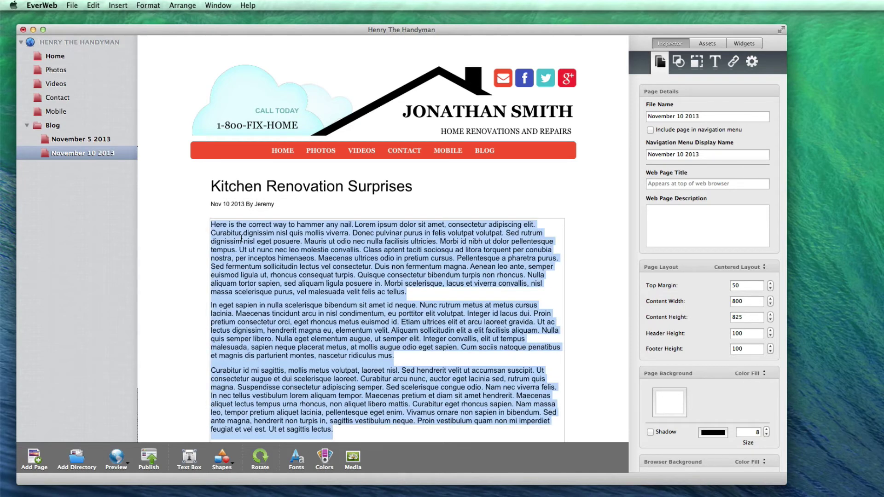
text(When renovating your kitchen, here are some important things to look out for. Donec pulvinar purus in felis)
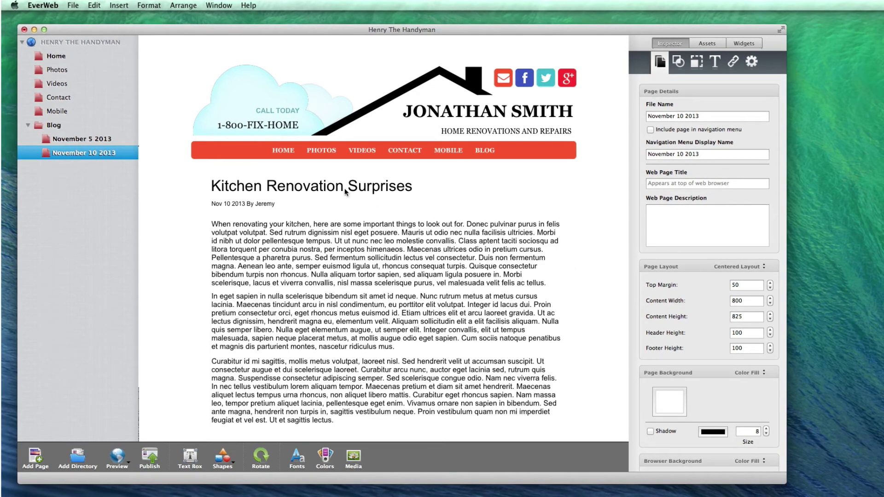
- Copy the Kitchen Renovation Surprises title box and go to the Blog page
click(322, 185)
right_click(321, 185)
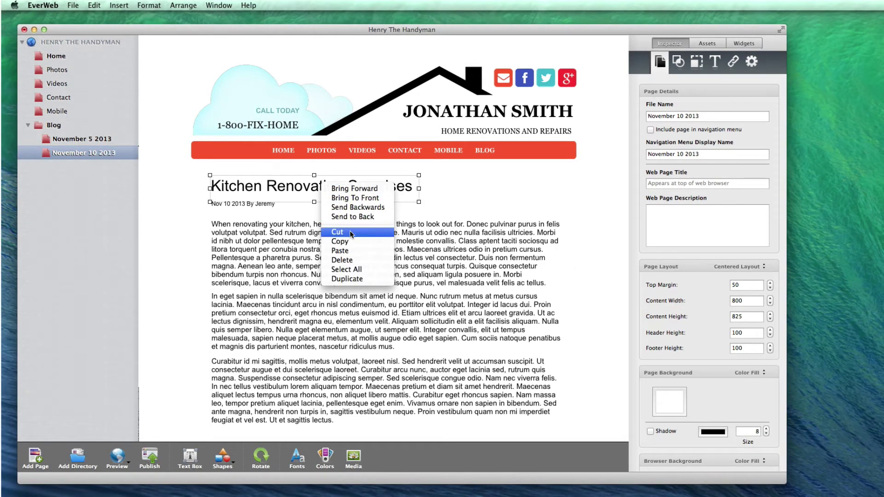
click(356, 241)
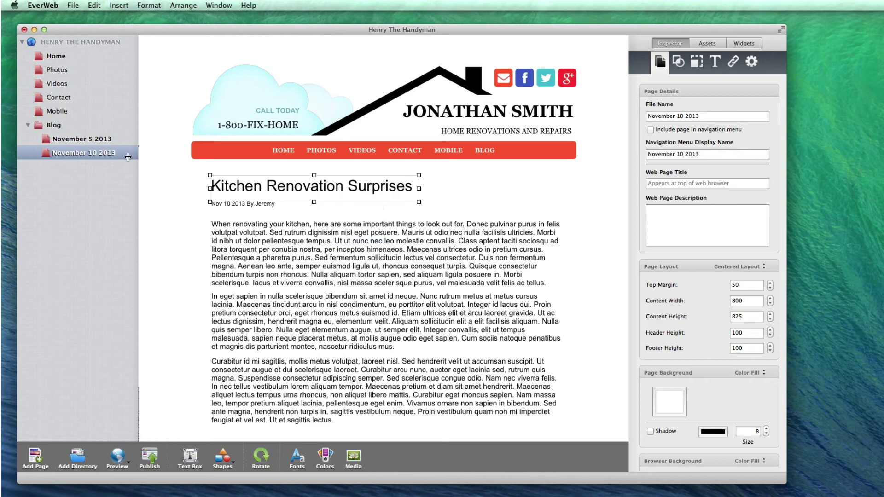
click(71, 124)
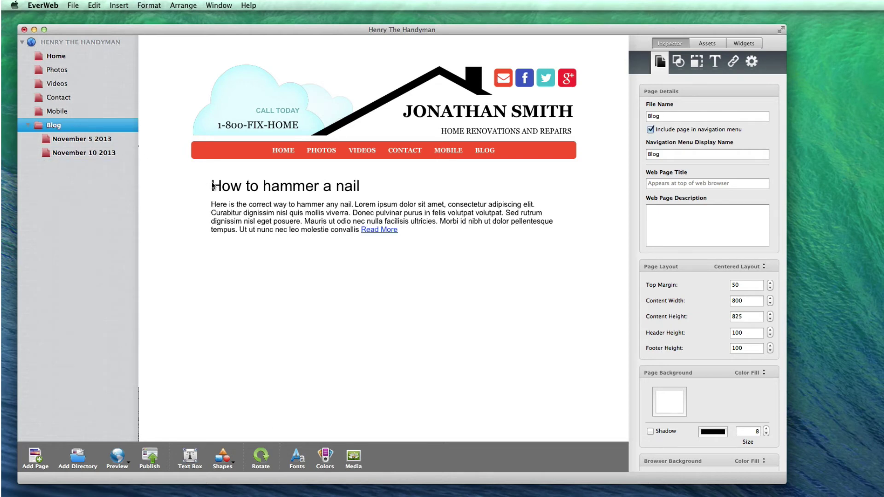
- Paste the Kitchen Renovation Surprises heading on a new line at the top of the snippet box
double_click(212, 185)
key(super+a)
key(Left)
key(Return)
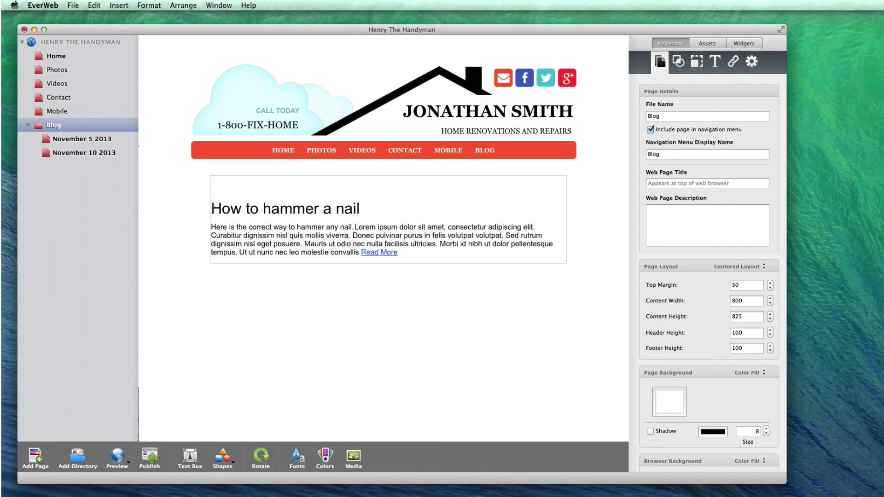
key(Up)
right_click(213, 181)
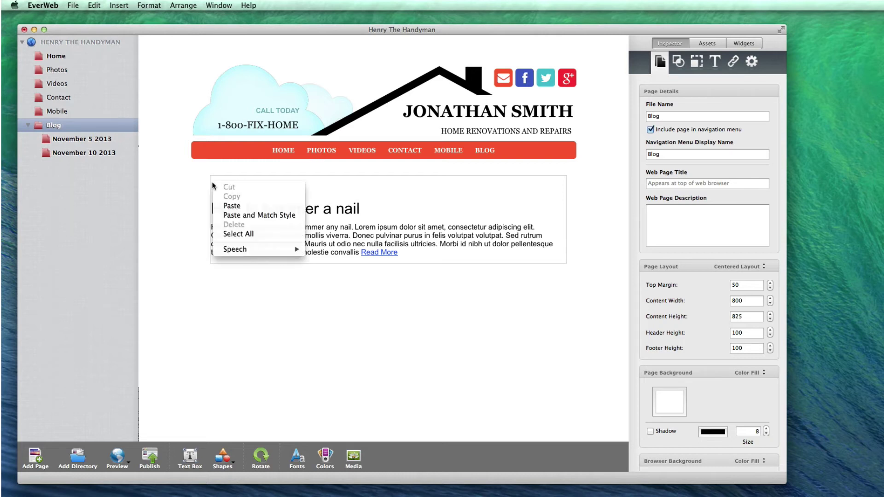
click(250, 205)
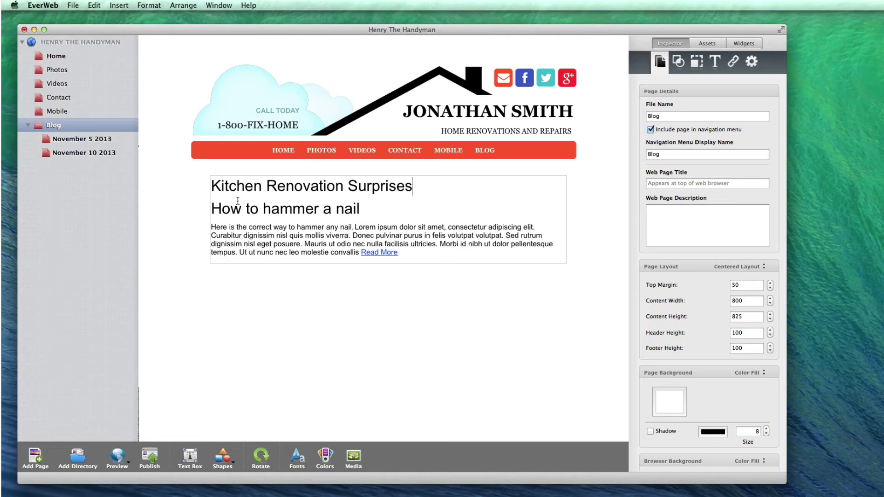
- Copy the opening paragraph of the November 10 2013 post and return to Blog
click(105, 153)
double_click(227, 242)
click(212, 224)
drag(212, 225, 320, 236)
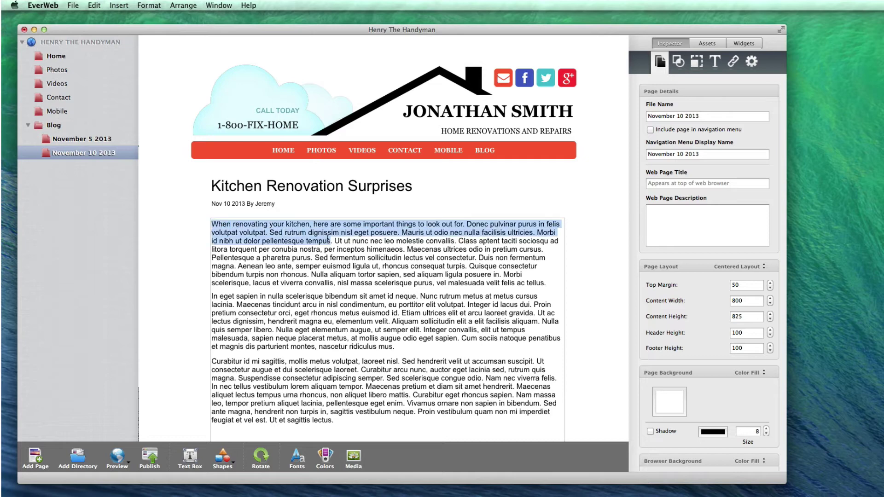
right_click(304, 230)
click(325, 270)
click(86, 126)
- Paste the excerpt under the Kitchen Renovation Surprises heading and add a selected Read More line
click(323, 189)
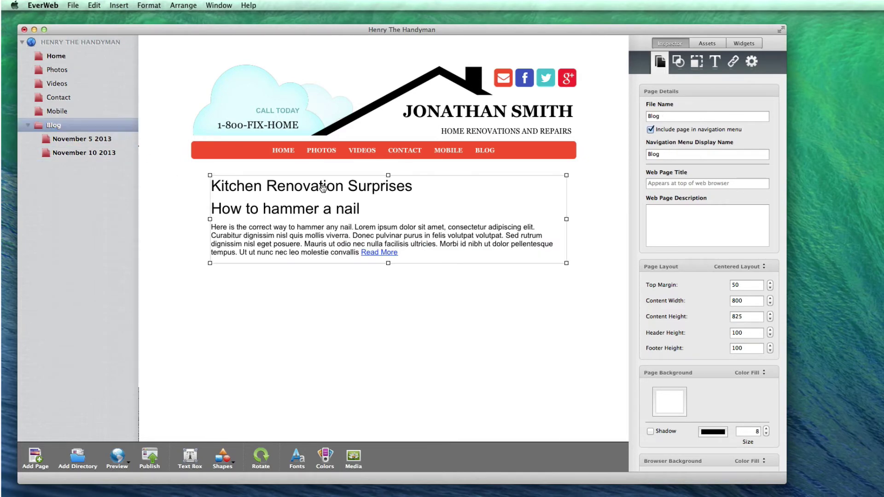
double_click(322, 189)
click(422, 187)
key(Return)
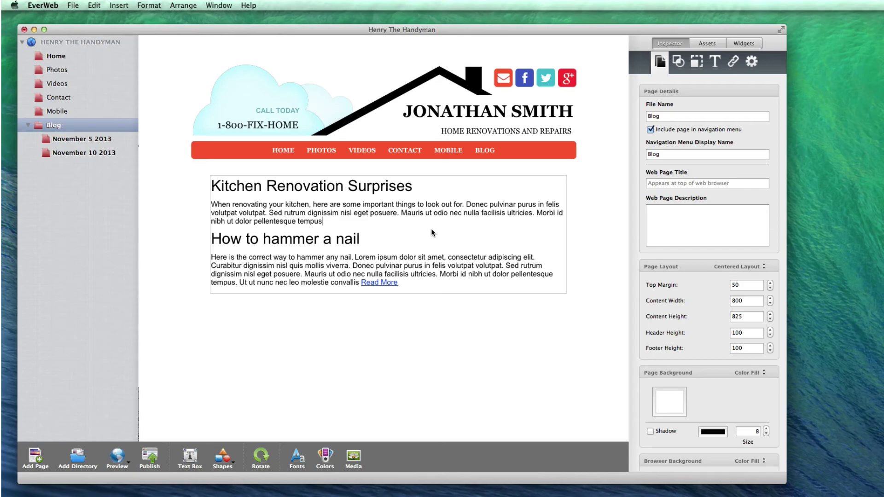
text(Read More)
drag(362, 222, 323, 221)
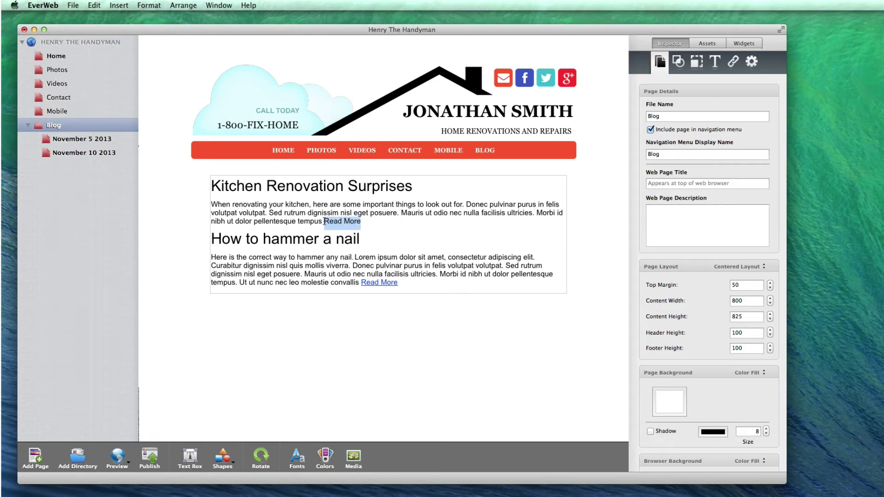
- Link the Kitchen Renovation Read More to the November 10 2013 post page and select the snippet box
click(733, 62)
click(645, 91)
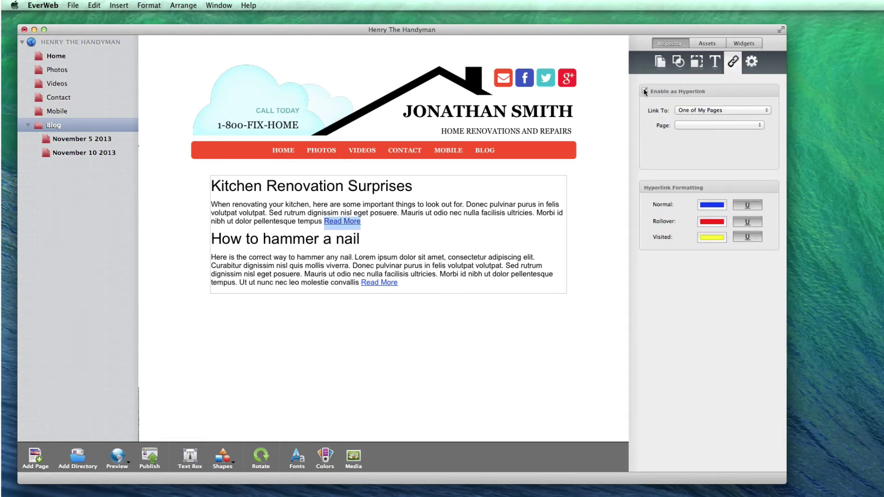
click(748, 124)
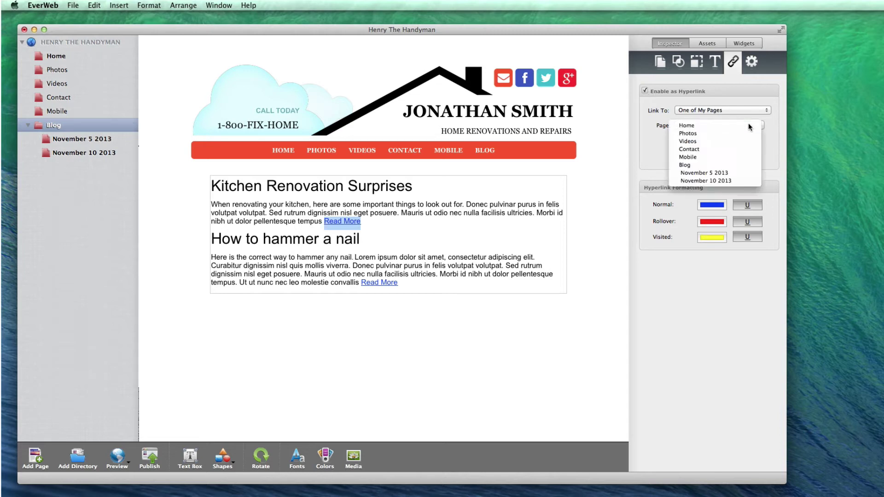
click(748, 180)
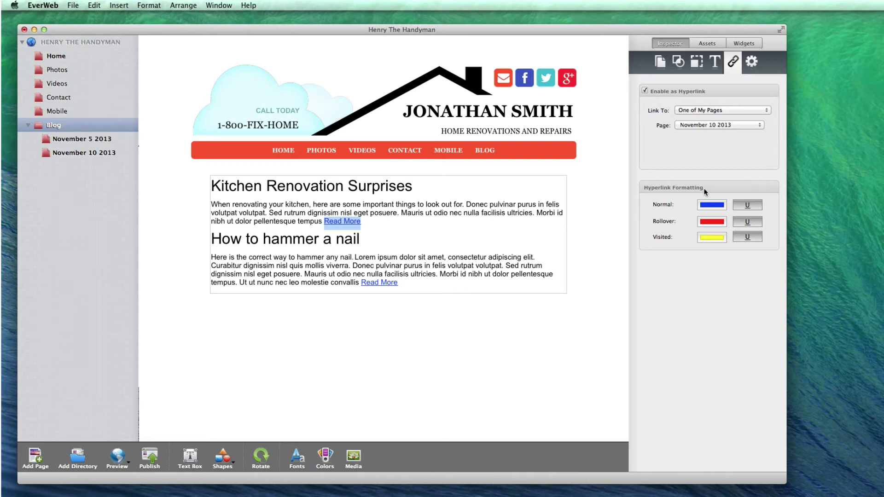
click(560, 232)
- Narrow the snippet box and place gallery1.jpg and gallery4.jpg beside the first and second posts
drag(566, 234, 418, 235)
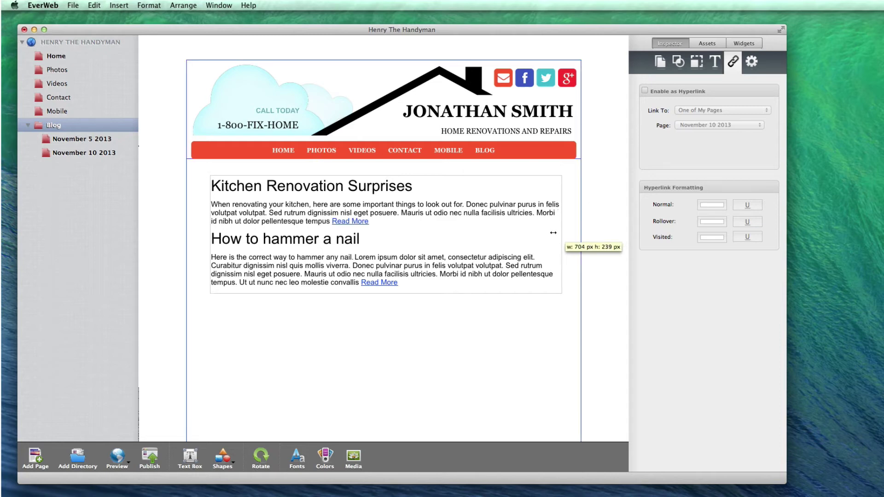
click(707, 43)
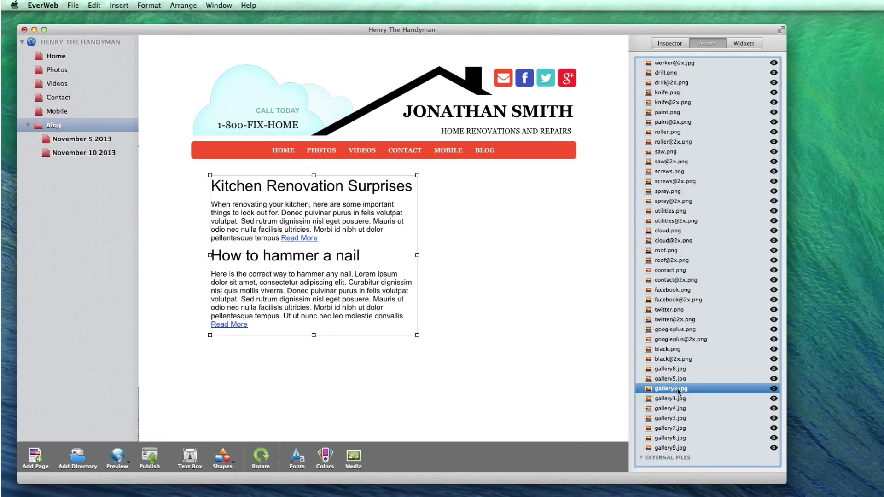
drag(673, 397, 496, 258)
drag(581, 320, 575, 252)
drag(670, 408, 519, 352)
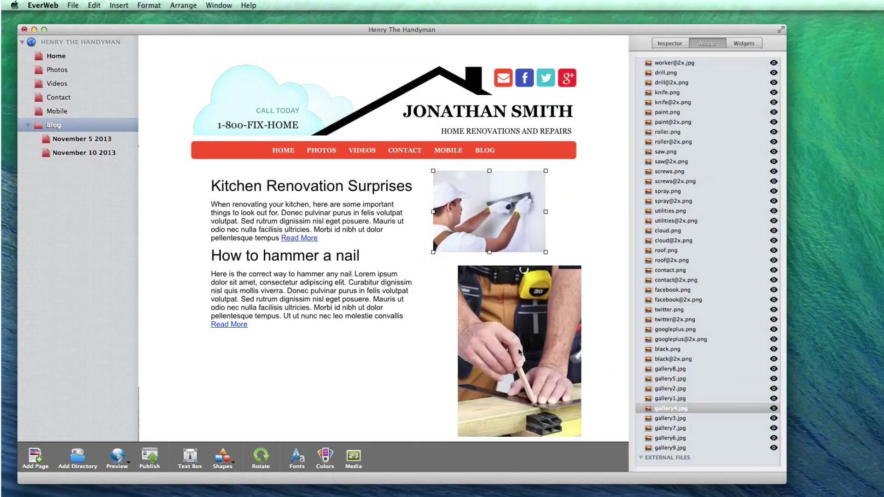
drag(582, 438, 515, 347)
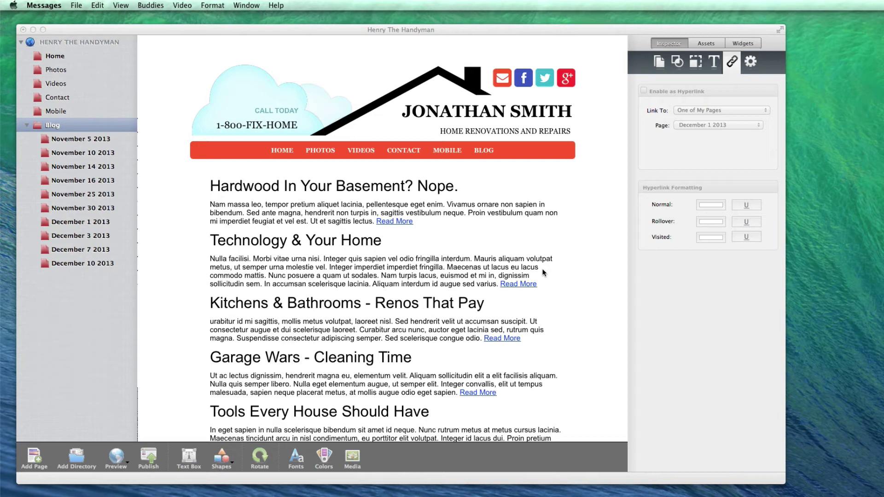
- Duplicate the Blog directory and select the copy at the bottom of the page list
right_click(75, 127)
click(101, 160)
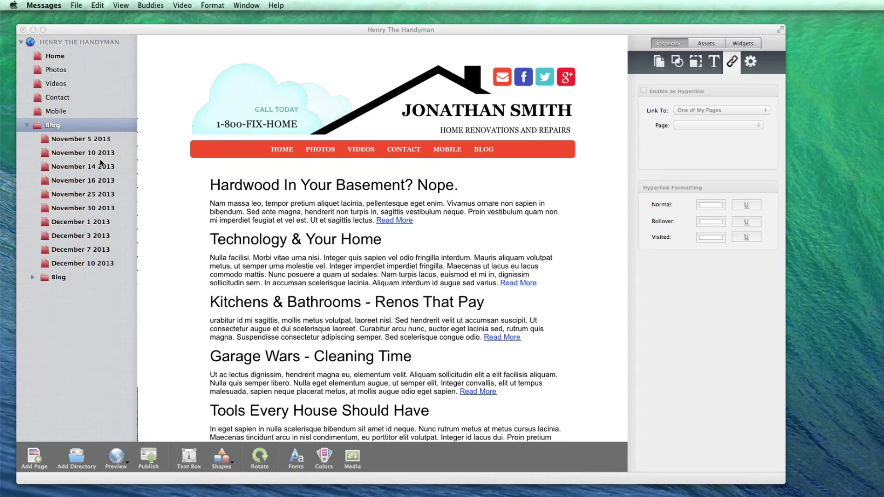
click(100, 277)
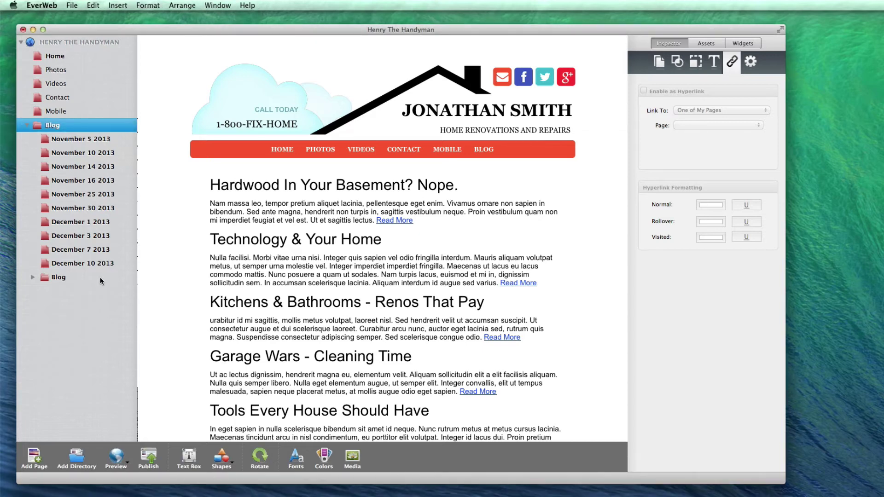
click(99, 277)
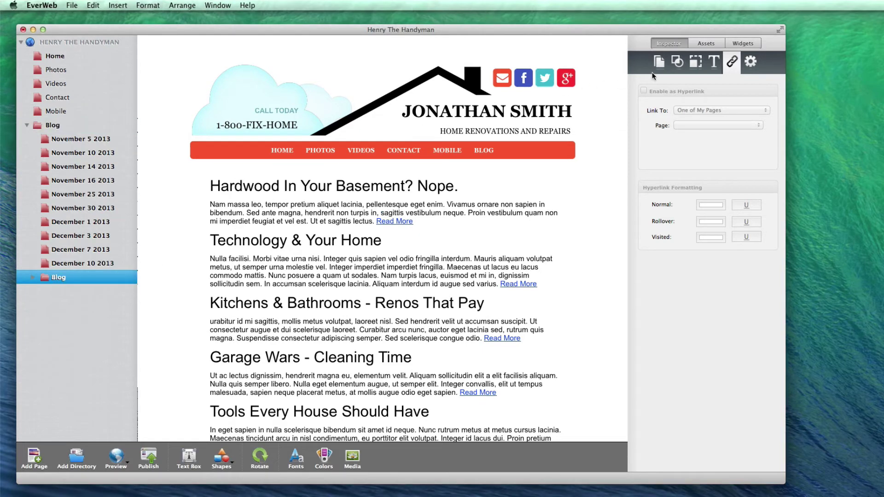
- Exclude the duplicate Blog from the navigation menu, then return to the original Blog page
click(659, 62)
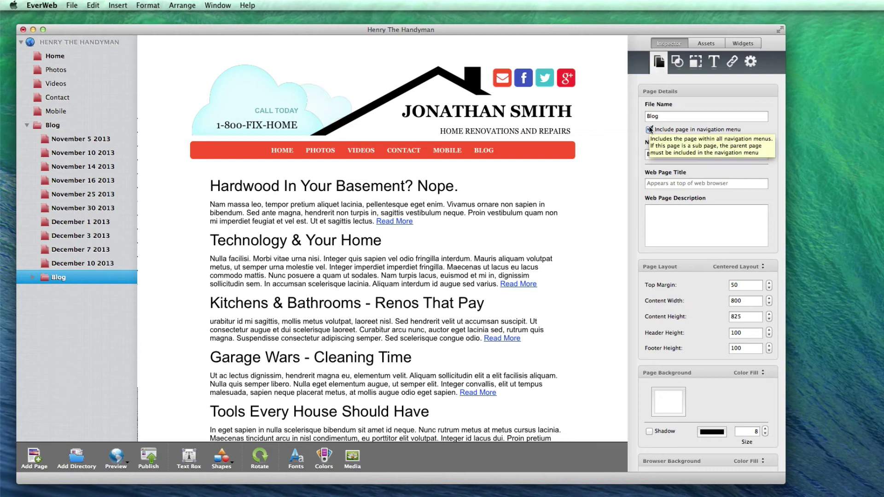
click(649, 130)
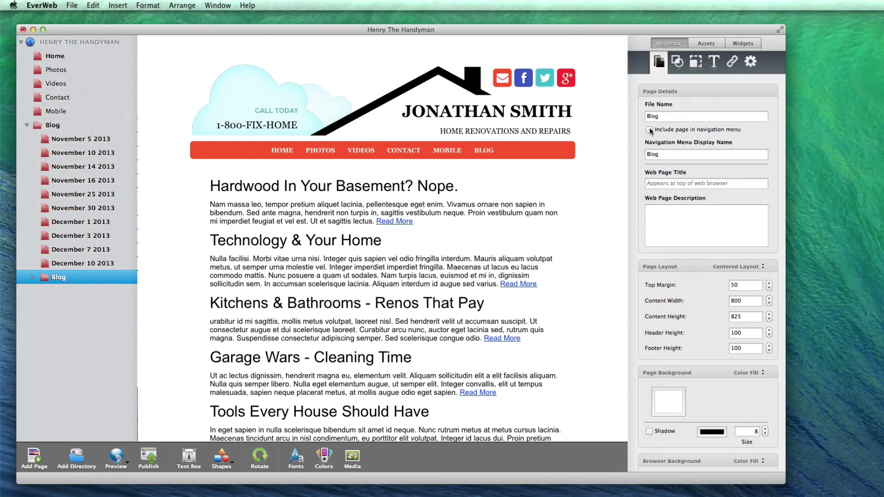
click(66, 127)
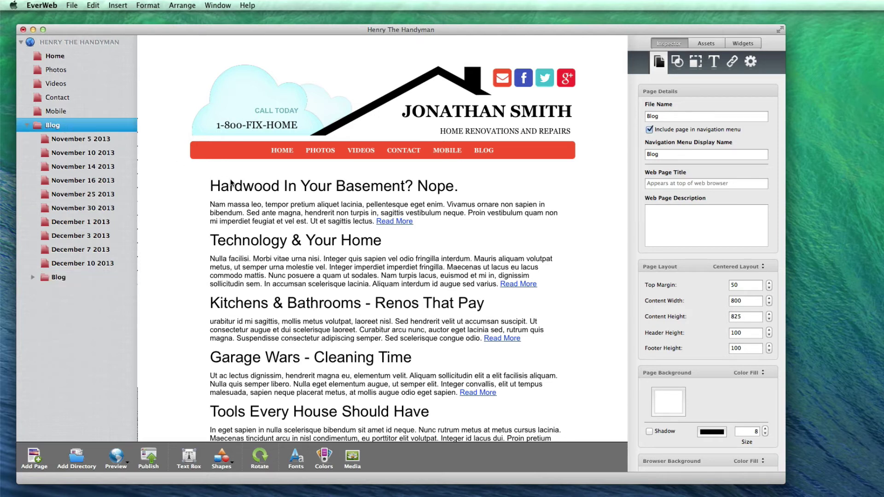
- Delete the Blog snippet box and duplicate December 10 2013 as a page named December 15 2013
click(255, 192)
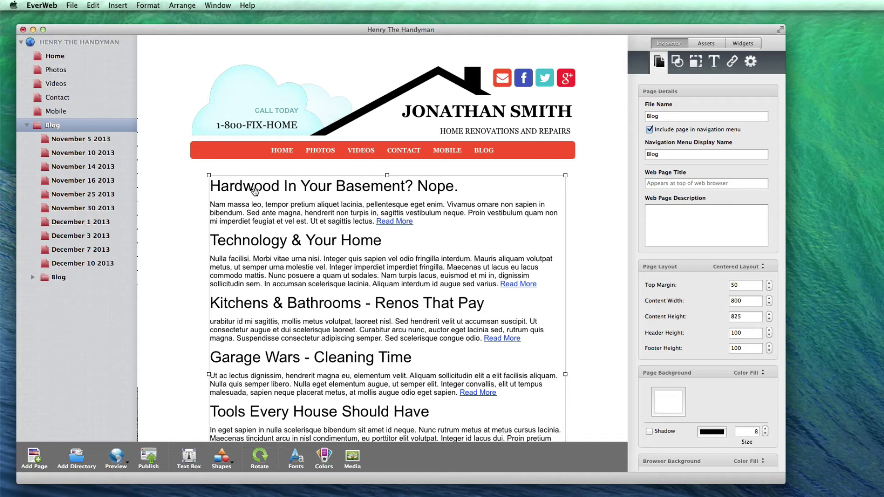
key(Delete)
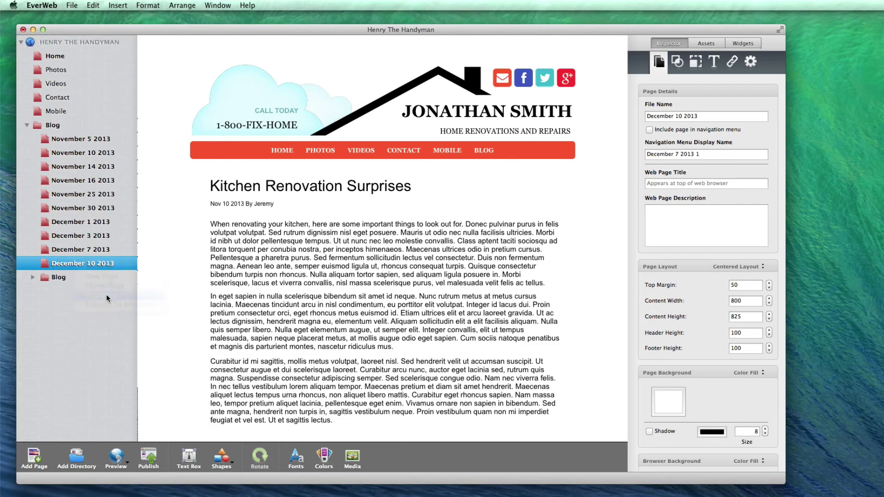
drag(77, 264, 108, 295)
click(677, 117)
text(5)
key(End)
key(BackSpace)
key(BackSpace)
- Replace the new post's title with Bathroom Renos Checklist, its date with Dec 15 2013, and its body text
click(311, 186)
triple_click(311, 186)
text(Bathroom Renos Checklist)
drag(211, 204, 244, 203)
text(Dec 15)
click(225, 239)
key(ctrl+a)
text(When renovating your bathrooms,)
key(ctrl+v)
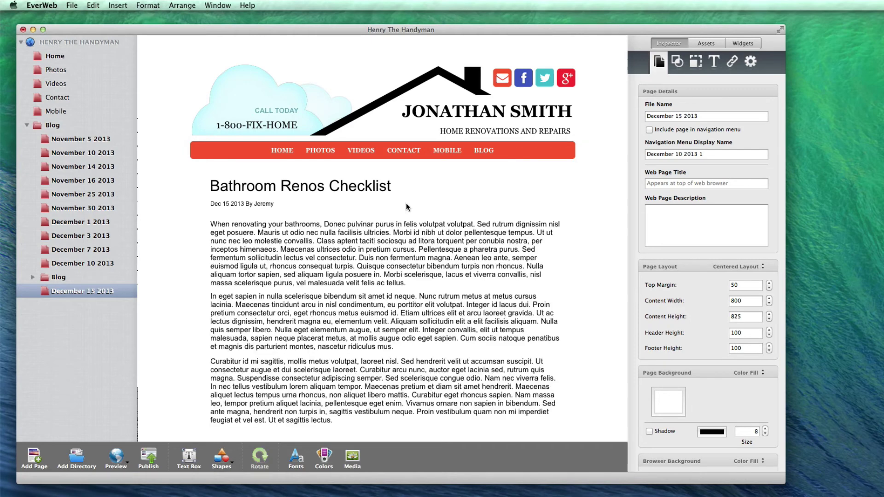
right_click(322, 186)
- Paste the Bathroom Renos Checklist title onto Blog and copy the post's opening lines
click(337, 246)
click(78, 126)
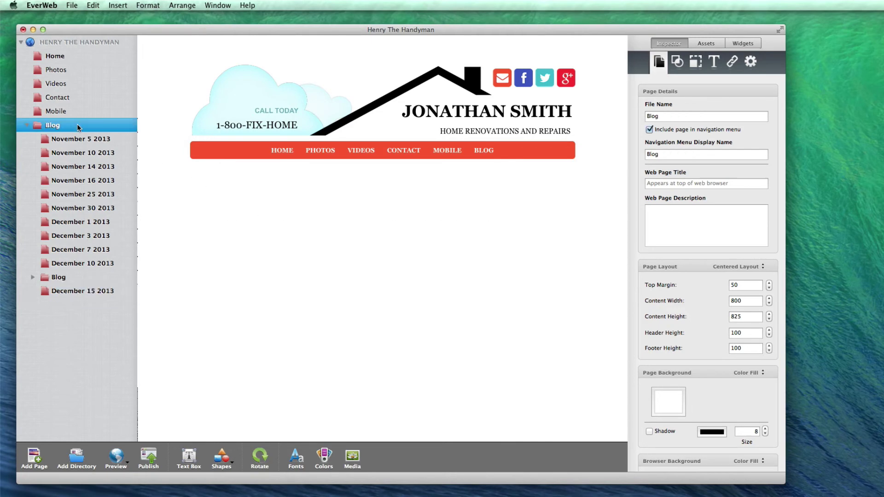
right_click(257, 179)
click(277, 245)
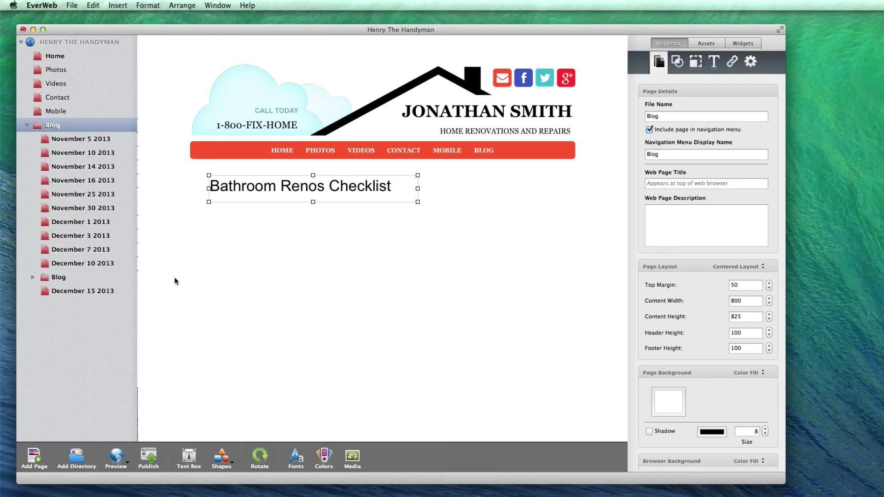
click(80, 291)
click(212, 225)
double_click(213, 225)
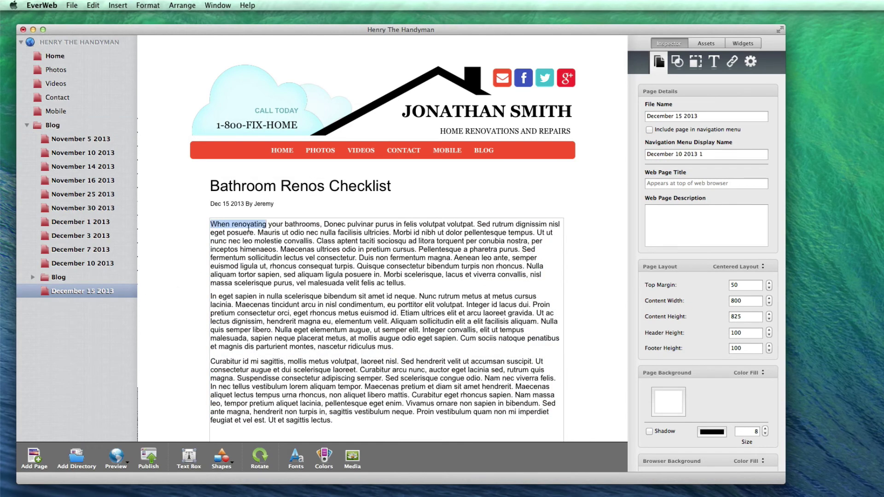
drag(211, 225, 314, 241)
right_click(315, 235)
click(340, 270)
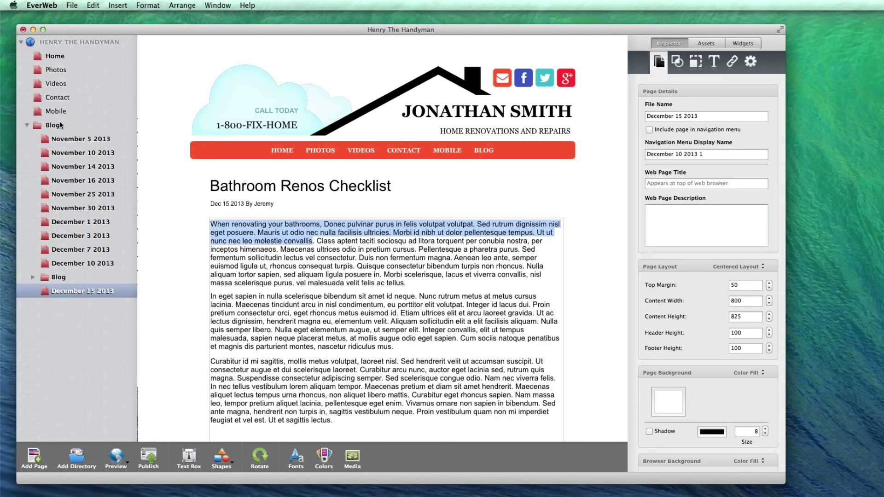
- Paste the opening lines under the title on Blog and add a Read More line below the excerpt
click(53, 125)
double_click(263, 200)
click(399, 191)
key(Return)
right_click(402, 196)
click(414, 219)
text(.)
key(Return)
text(Read More)
drag(274, 241, 208, 236)
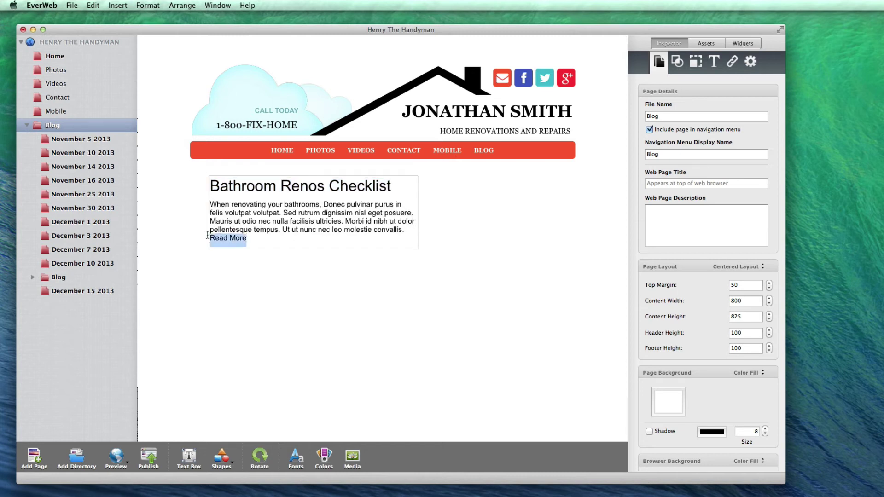
- Link Read More to the December 15 2013 page and widen the snippet text box
click(732, 62)
click(673, 91)
click(758, 125)
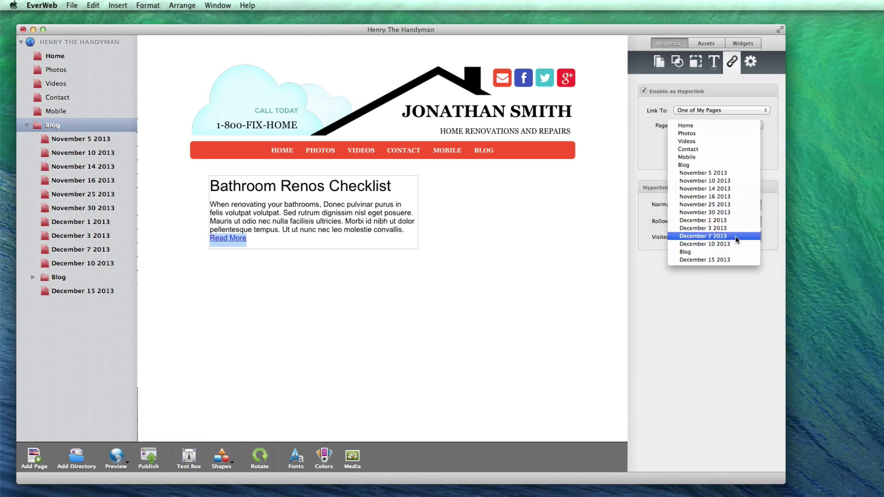
click(734, 257)
drag(418, 212, 550, 213)
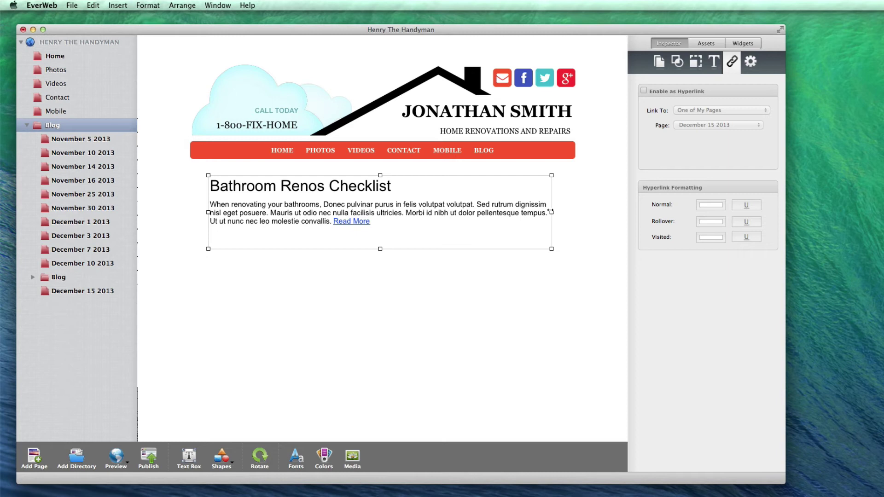
- Add a Previous Entries line below the snippet and link it to the Blog page
click(451, 223)
key(Return)
text(Previous Entries)
drag(264, 247, 206, 246)
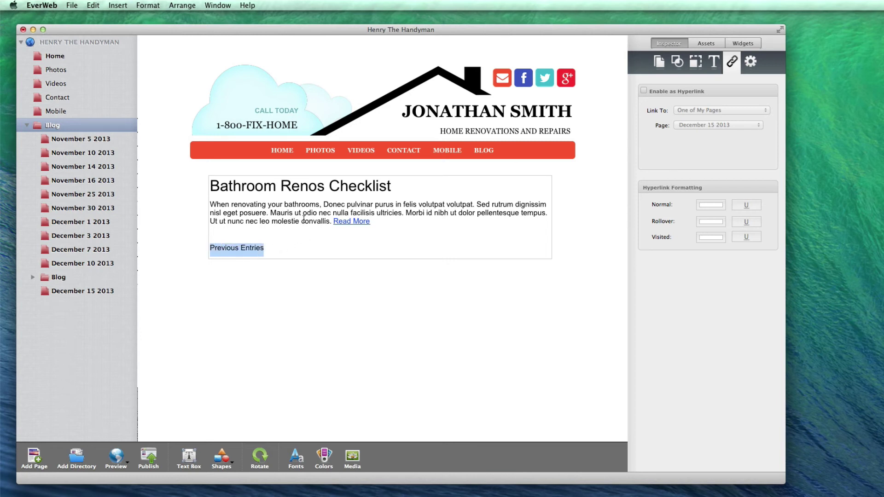
click(684, 91)
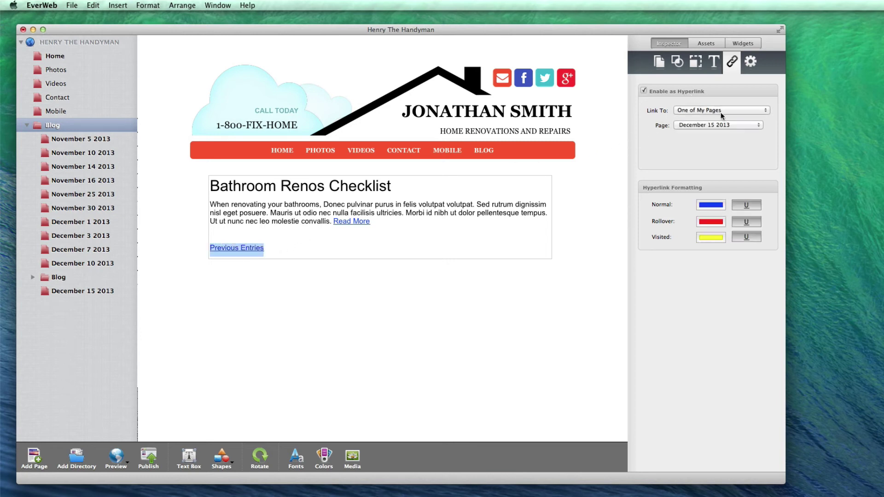
click(750, 125)
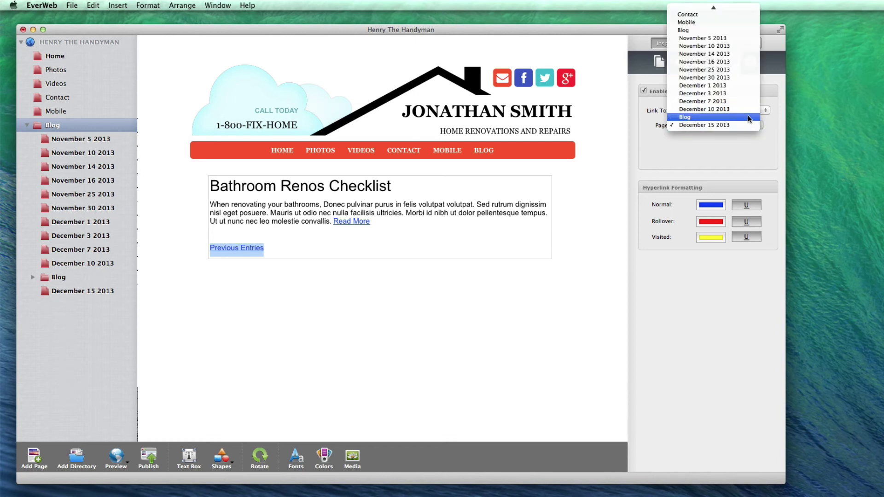
click(748, 116)
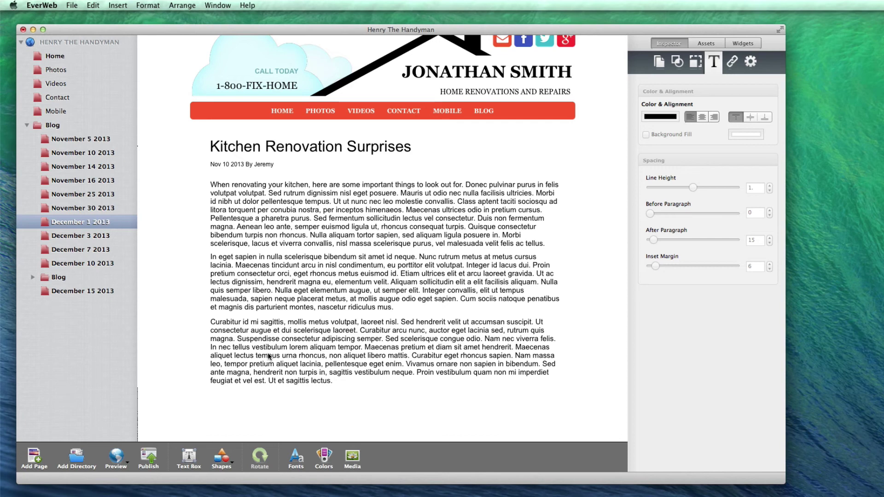
- Add Next Entry and Previous Entry text boxes below the article, right and left
click(189, 461)
text(Next Entry)
mouse_move(436, 278)
mouse_down()
mouse_move(578, 427)
mouse_move(541, 375)
mouse_move(539, 383)
mouse_up()
scroll(579, 422, down, 2)
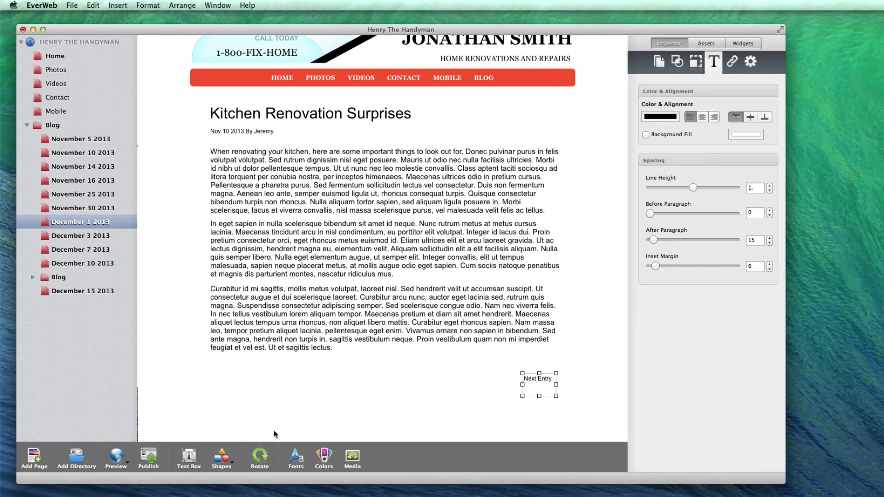
click(189, 458)
text(Previous Ent)
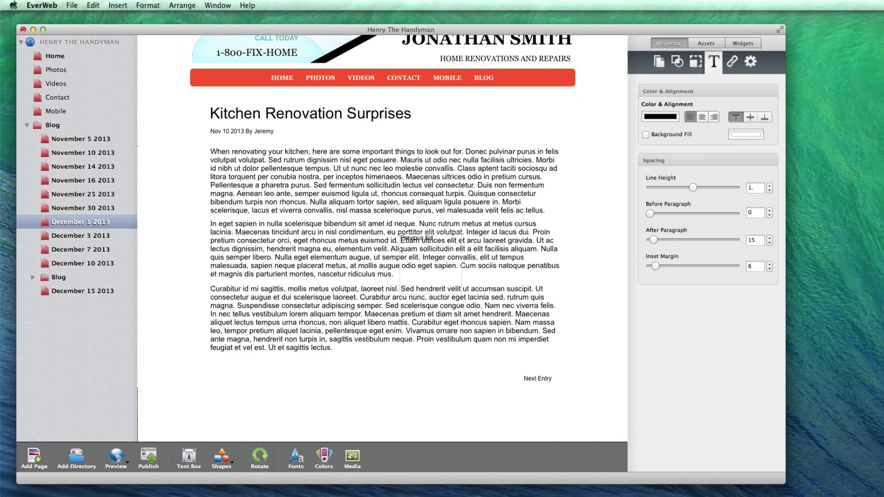
text(ry)
drag(423, 273, 234, 415)
drag(267, 442, 254, 389)
- Link Previous Entry to the November 30 2013 post
click(731, 62)
click(679, 92)
click(714, 125)
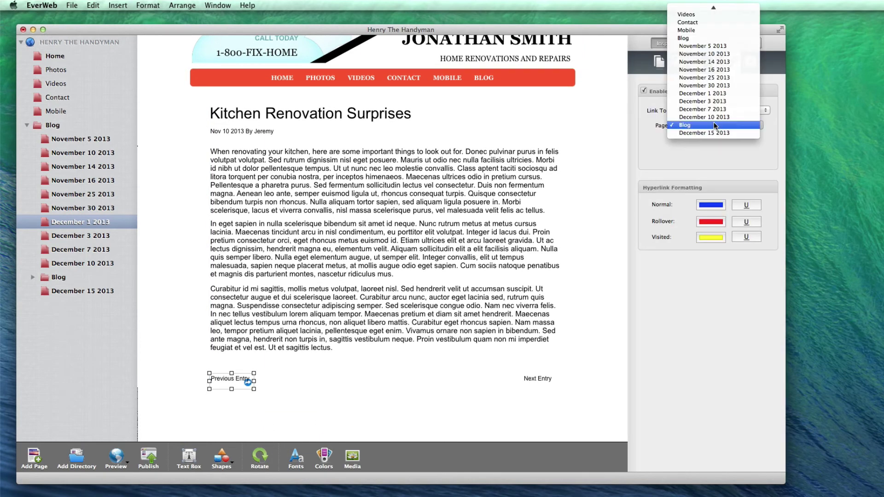
click(715, 82)
- Link Next Entry to its target post page
click(543, 377)
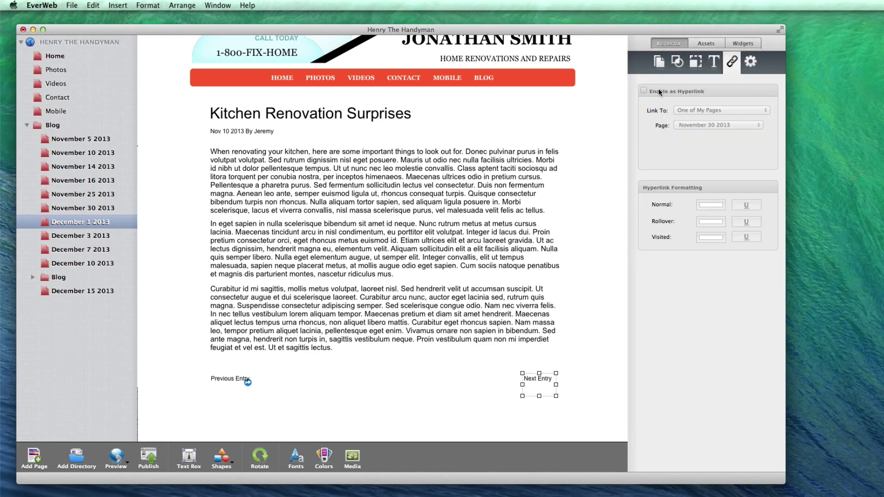
click(658, 91)
click(735, 125)
click(722, 142)
click(608, 183)
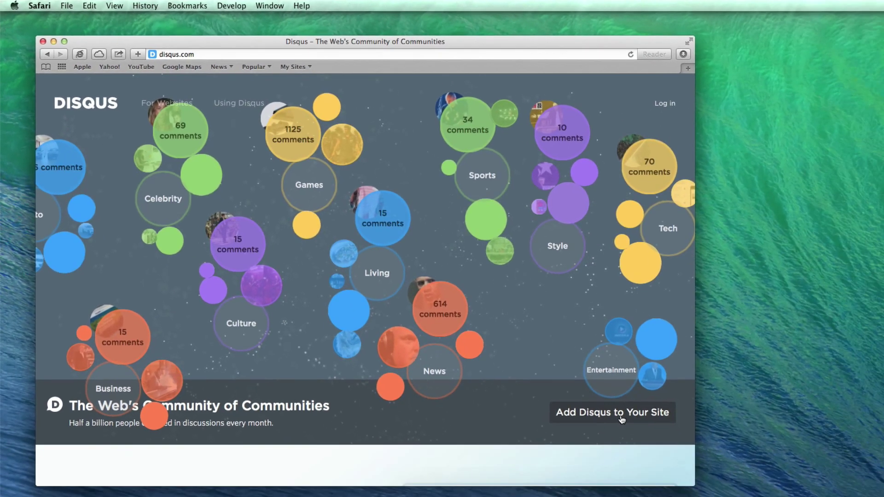
- Register the site on Disqus with username, email and password, choosing Universal Code install
click(620, 414)
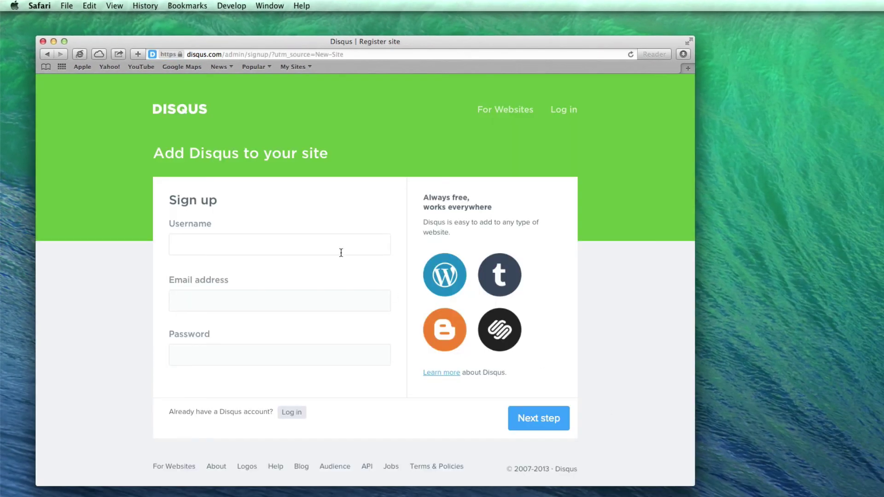
click(340, 253)
text(everwebtutorials)
key(Tab)
key(Tab)
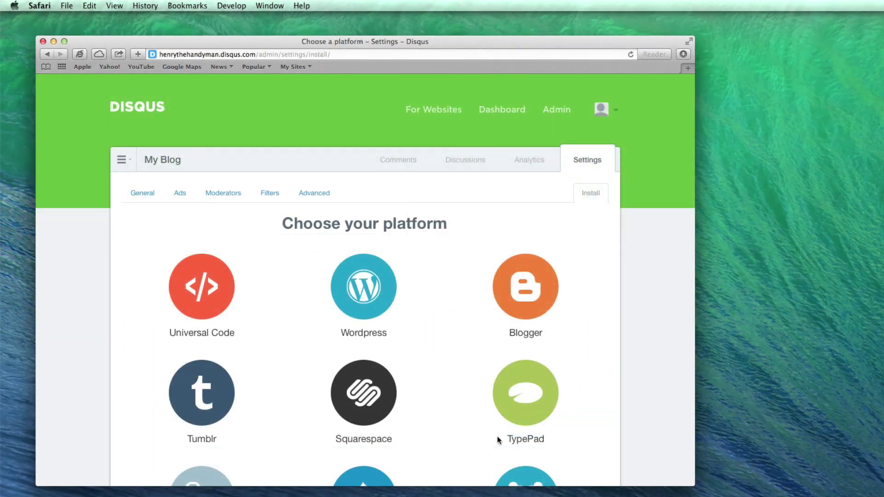
click(205, 293)
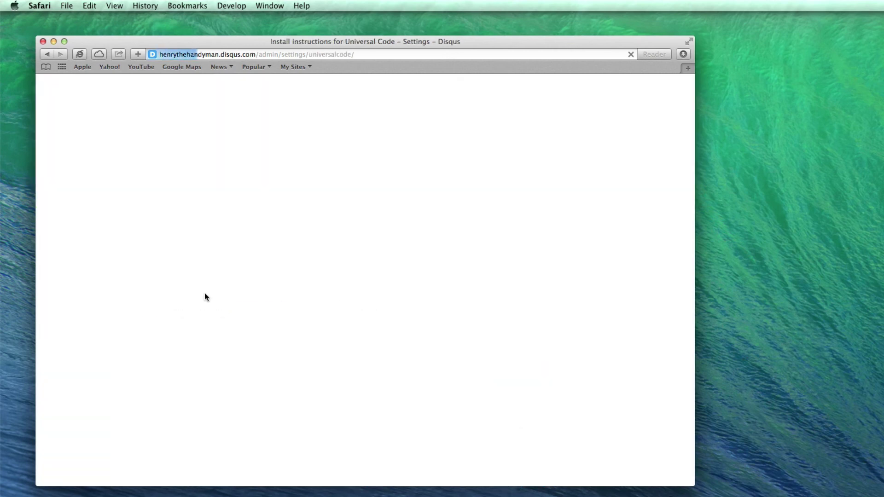
scroll(253, 367, down, 2)
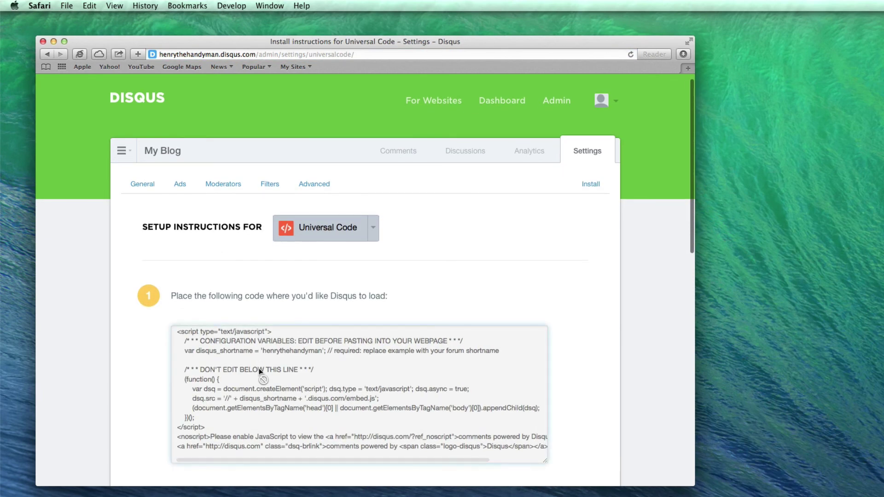
scroll(250, 360, down, 1)
- Copy the Disqus Universal Code embed script
double_click(240, 377)
click(239, 378)
right_click(239, 377)
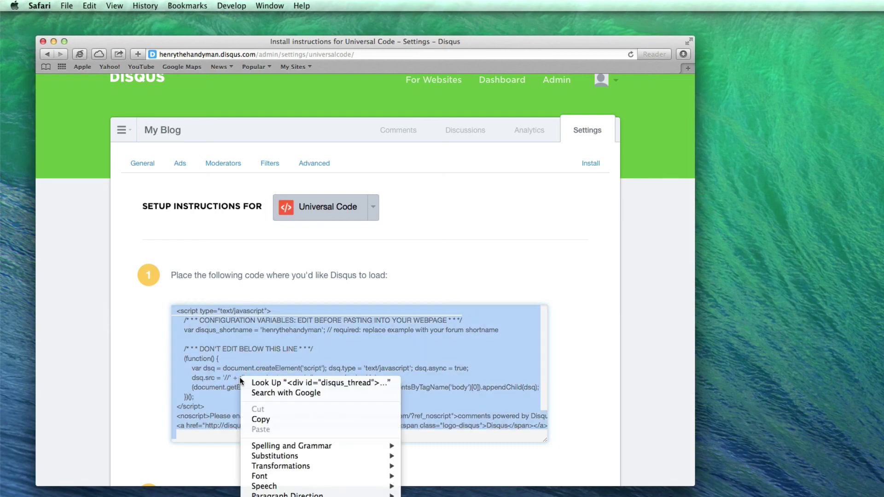
click(283, 418)
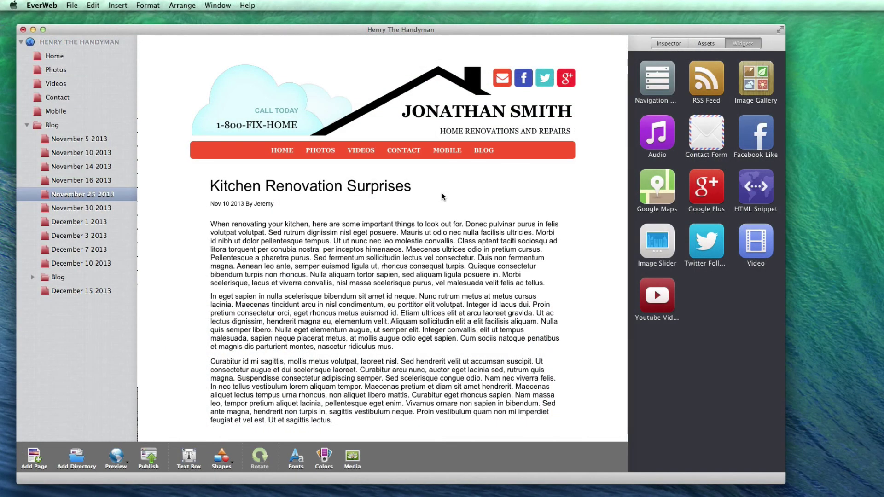
- Add an HTML Snippet to the November 25 post and paste the Disqus embed code into it
drag(748, 193, 456, 211)
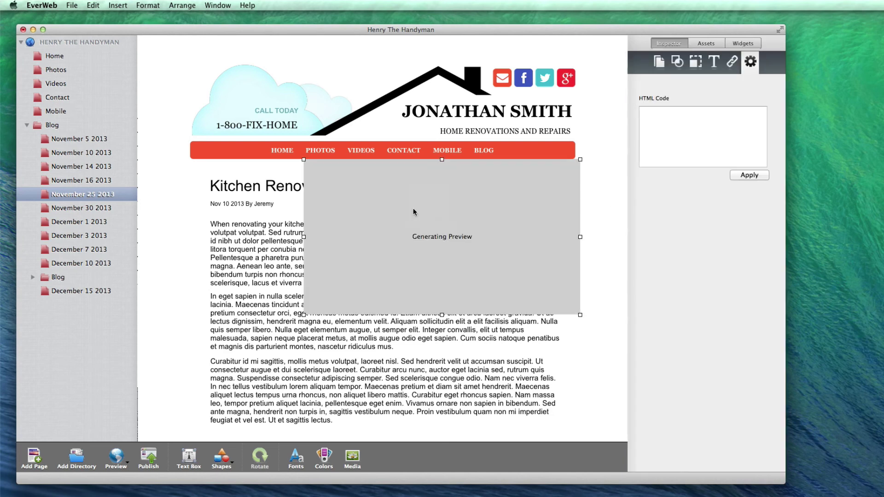
right_click(663, 127)
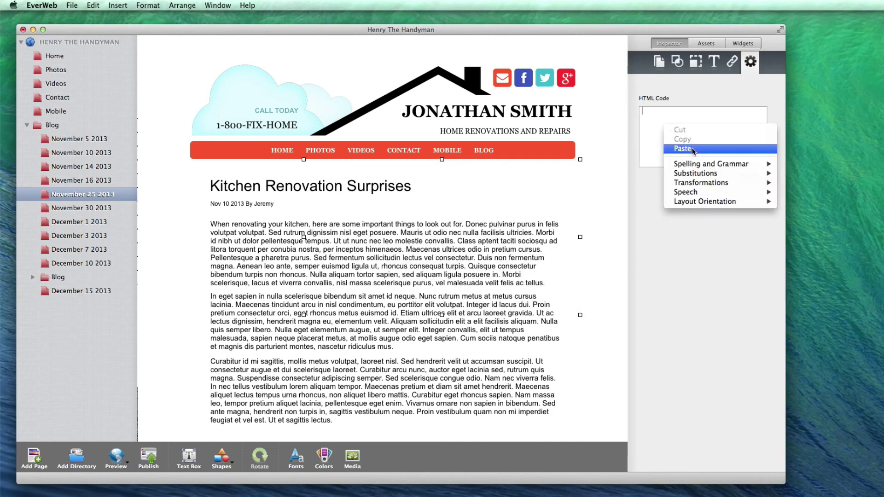
click(682, 147)
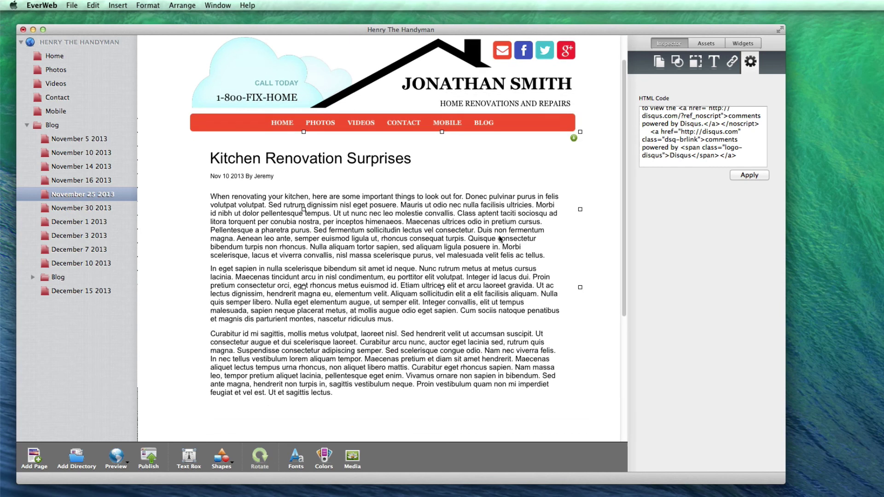
scroll(500, 240, down, 3)
drag(397, 316, 382, 418)
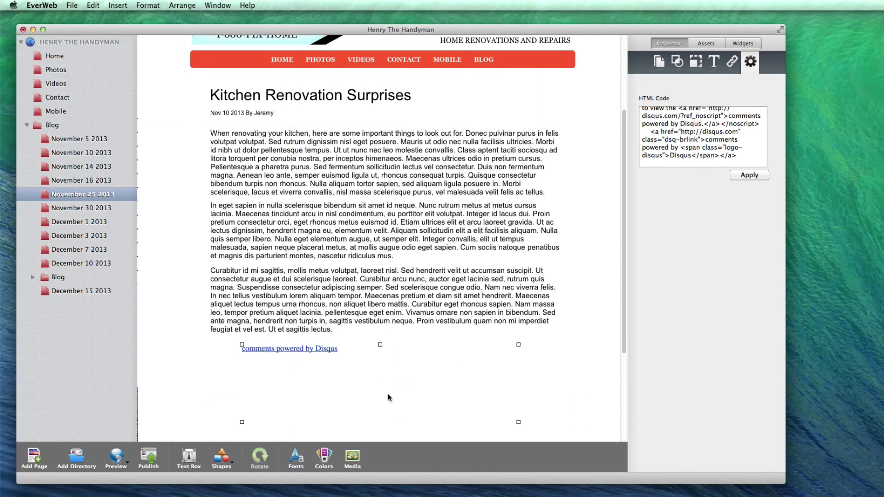
scroll(388, 393, down, 4)
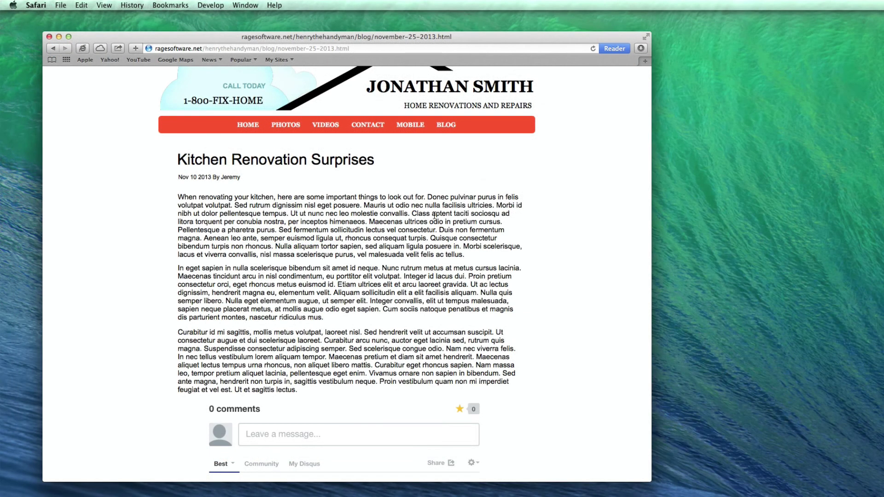
scroll(435, 215, down, 1)
scroll(435, 215, down, 2)
scroll(435, 215, down, 1)
scroll(435, 216, down, 1)
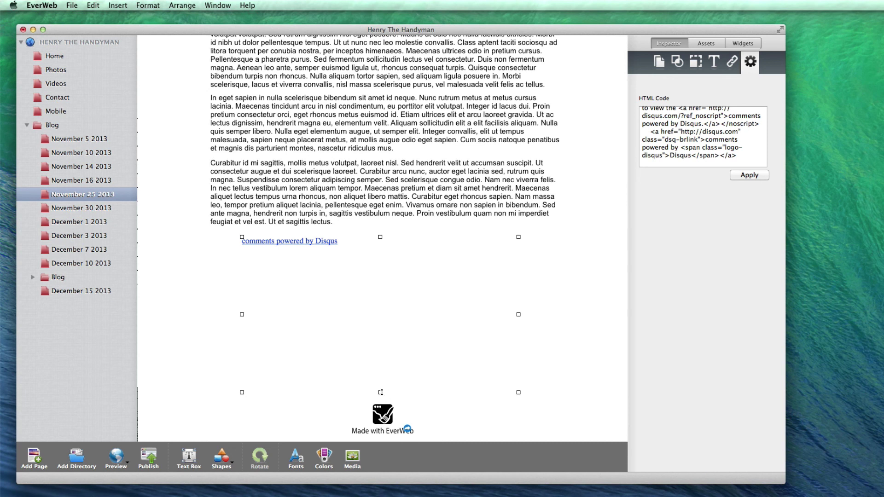
- Resize the November 25 snippet, then add an HTML Snippet with the Disqus code to November 30 2013
mouse_move(380, 392)
mouse_down()
mouse_move(379, 448)
mouse_move(388, 388)
mouse_up()
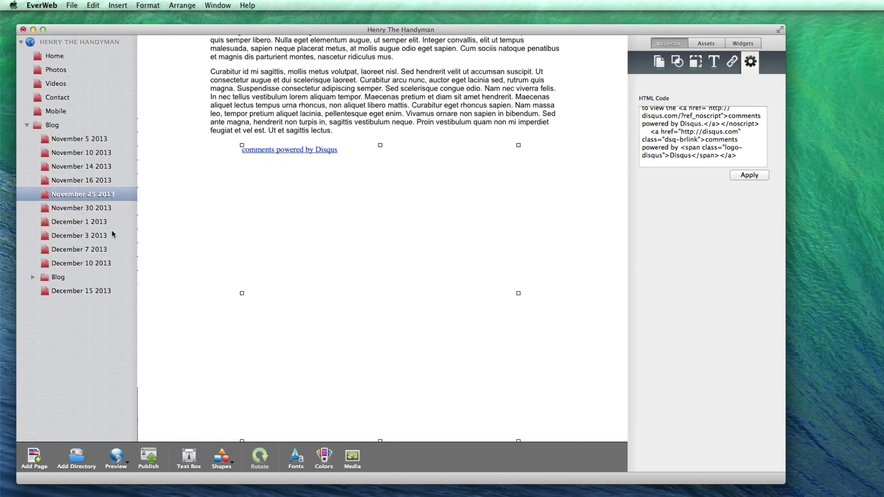
click(92, 212)
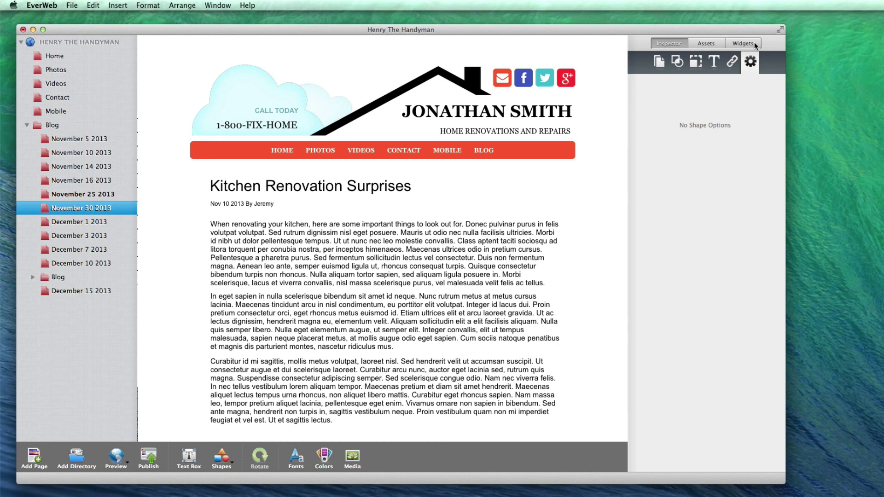
click(756, 45)
mouse_move(739, 183)
mouse_down()
mouse_move(531, 214)
mouse_move(424, 214)
mouse_move(338, 251)
mouse_move(349, 381)
mouse_move(392, 432)
mouse_up()
click(697, 131)
key(super+v)
scroll(339, 251, down, 3)
scroll(381, 376, down, 3)
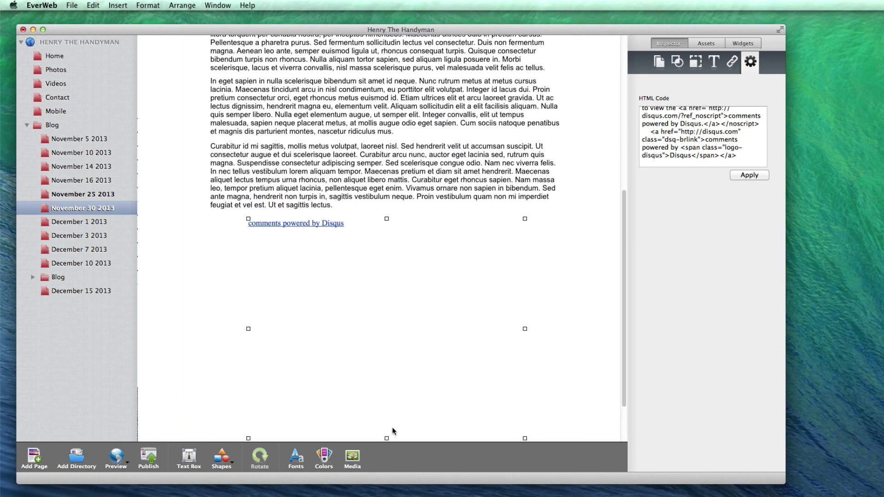
scroll(393, 431, down, 2)
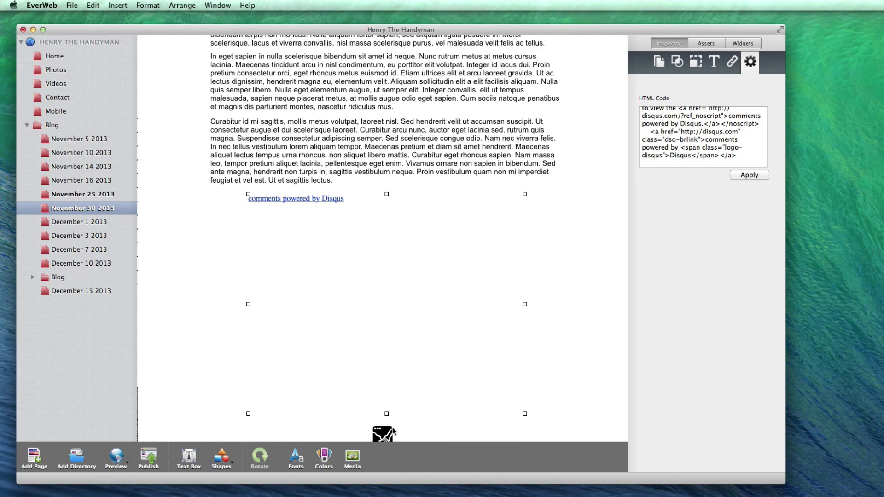